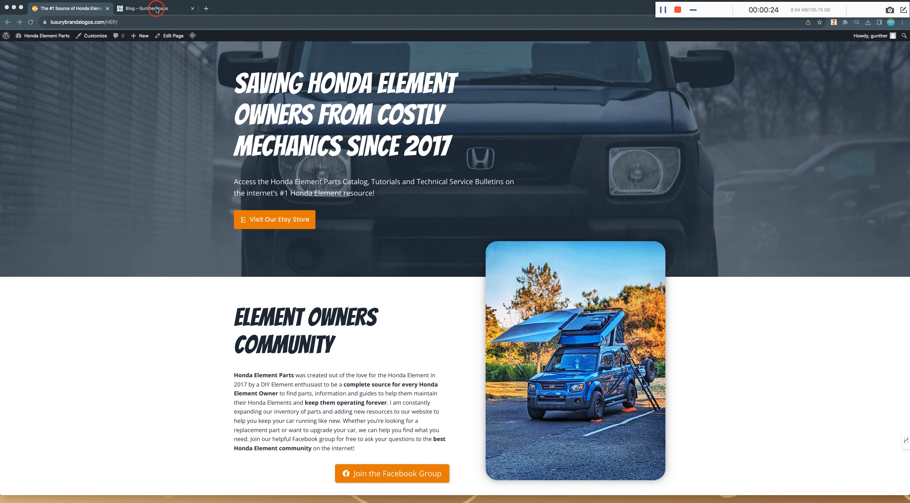
# - Switch to the GuntherSnaps blog and examine the post introducing the free Elementor Template Shortcode WordPress plugin
pyautogui.click(157, 9)
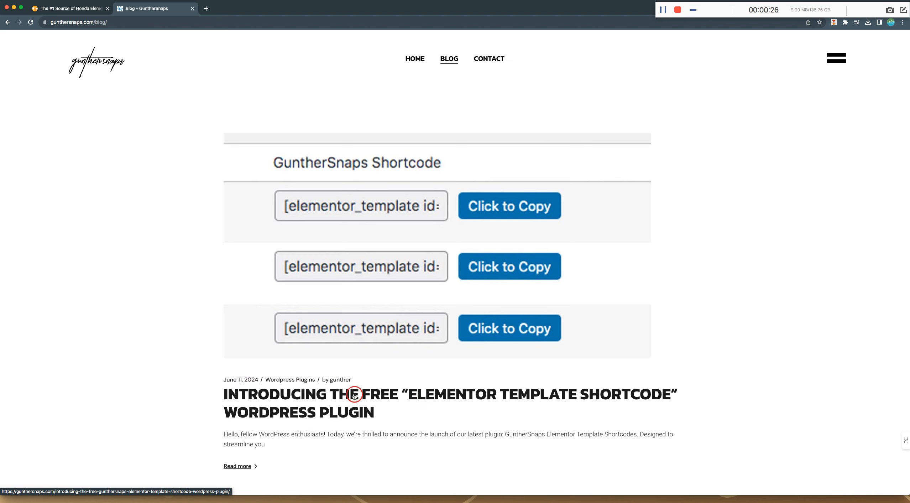
pyautogui.scroll(-1, 435, 299)
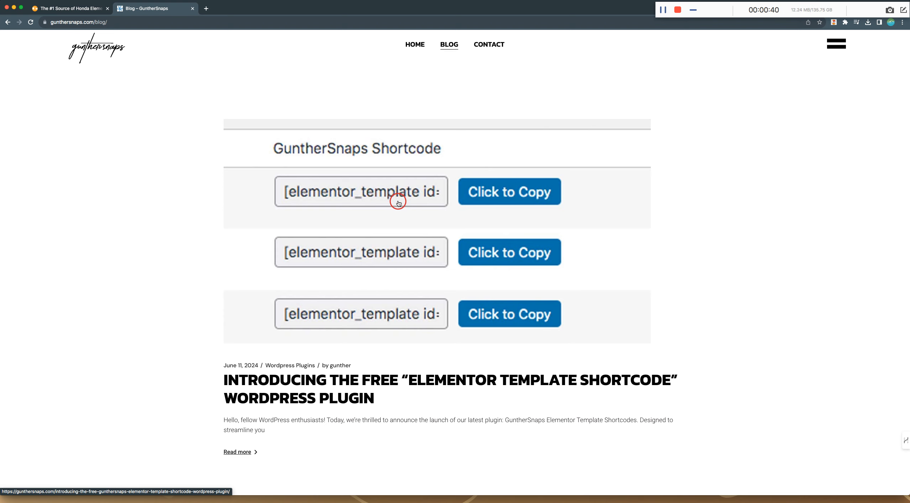
pyautogui.scroll(1, 398, 199)
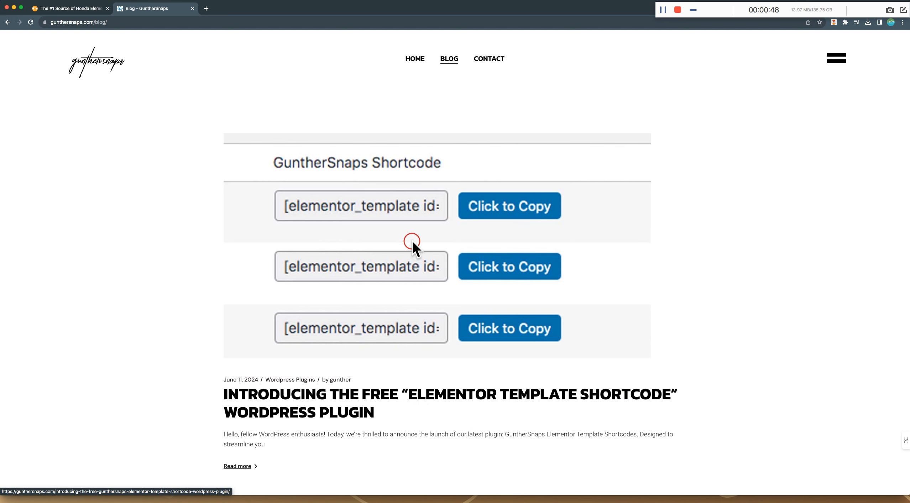
pyautogui.scroll(-1, 412, 238)
pyautogui.scroll(1, 385, 306)
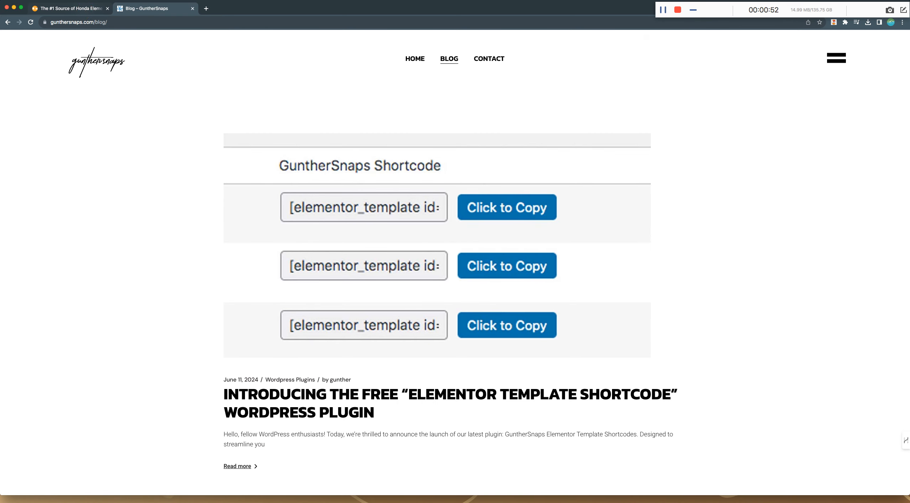
# - Return to the Honda Element Parts home page and review its resources, featured products, Etsy store and blog sections
pyautogui.hotkey('ctrl', 'shift', 'Tab')
pyautogui.scroll(-12, 449, 228)
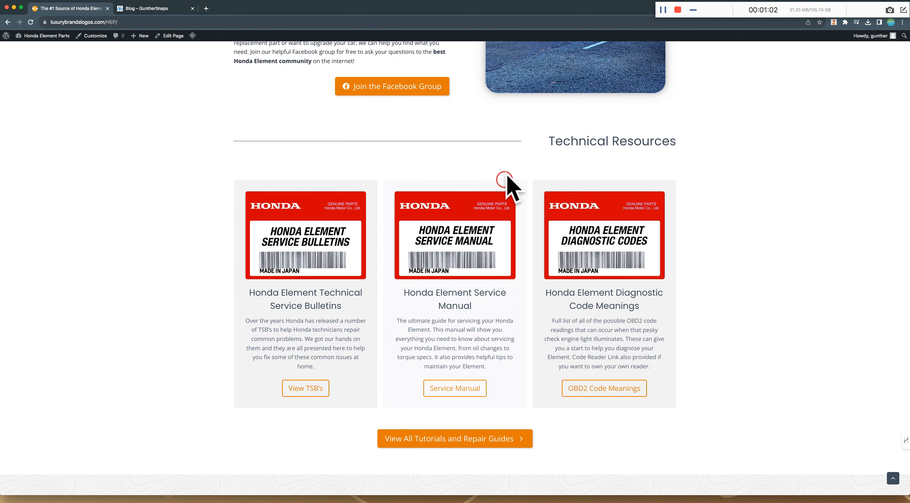
pyautogui.scroll(-10, 507, 179)
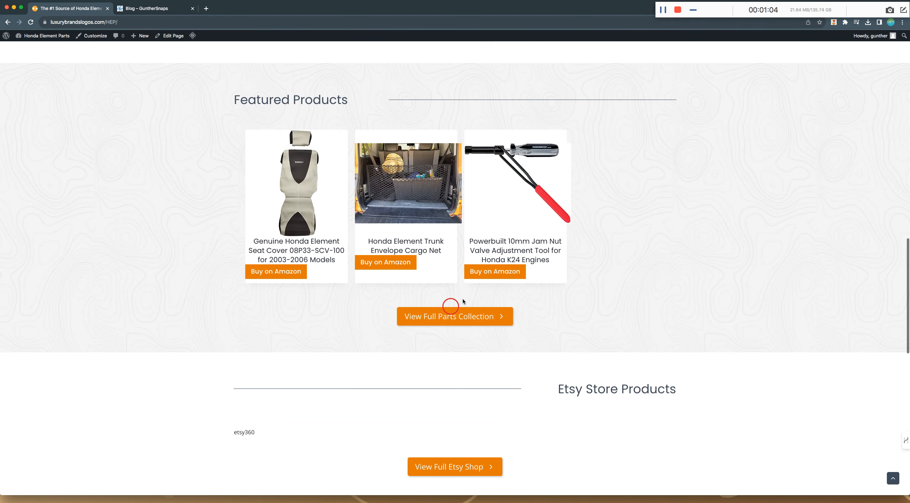
pyautogui.scroll(-5, 498, 296)
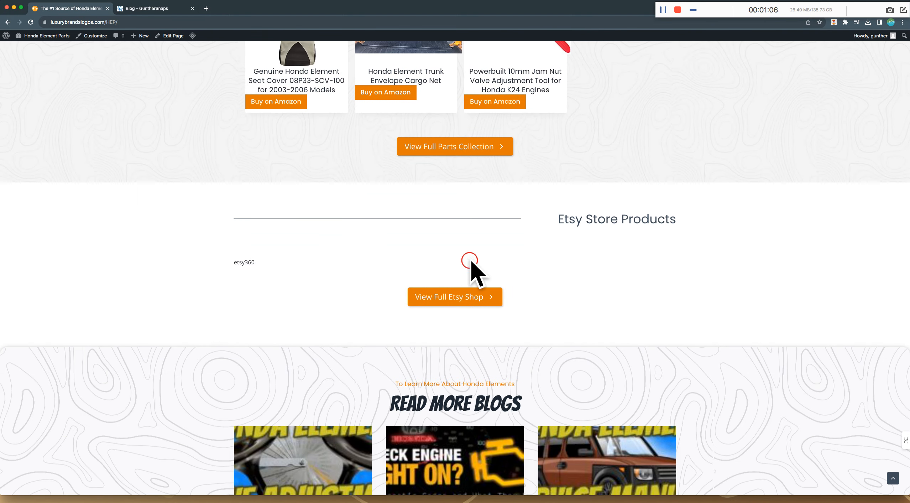
pyautogui.scroll(7, 471, 262)
pyautogui.scroll(-6, 476, 317)
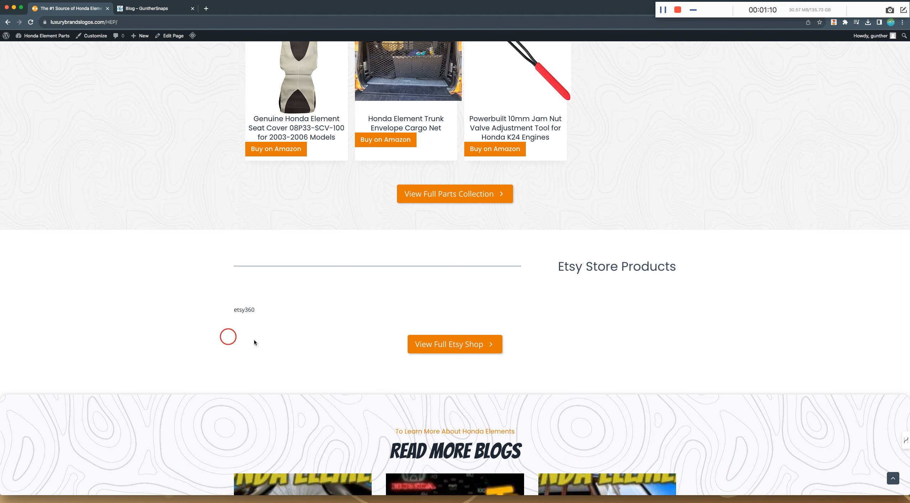
pyautogui.moveTo(247, 310); pyautogui.dragTo(239, 310)
pyautogui.click(242, 309)
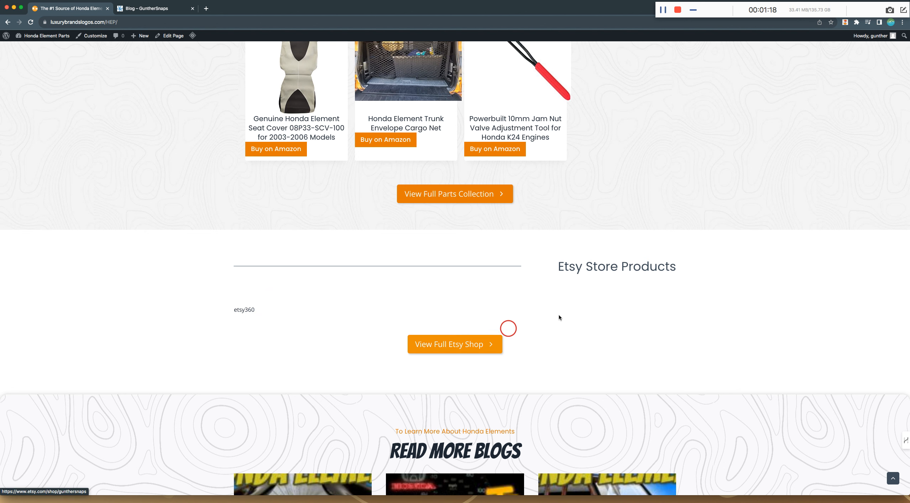
pyautogui.scroll(5, 455, 316)
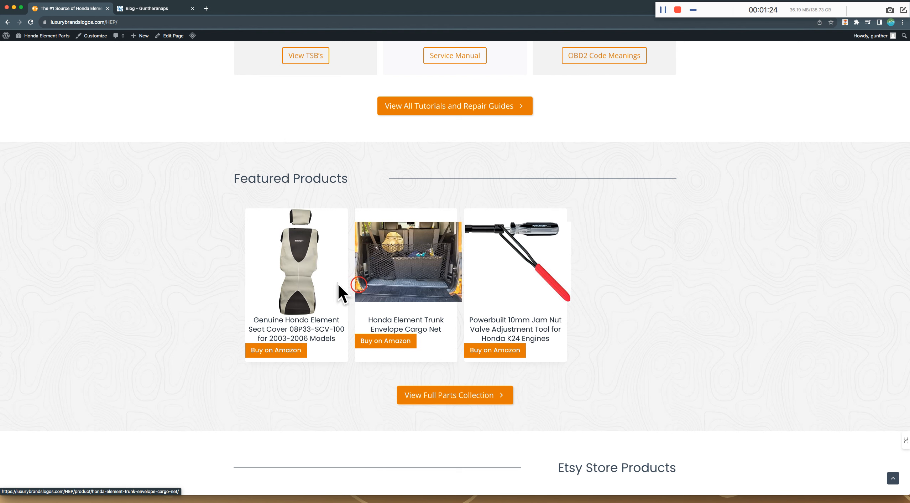
pyautogui.scroll(8, 414, 272)
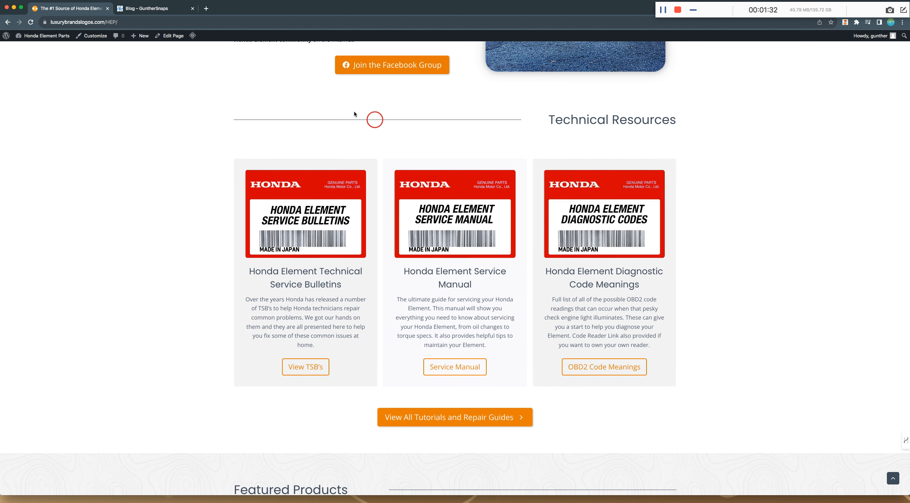
pyautogui.scroll(-20, 519, 280)
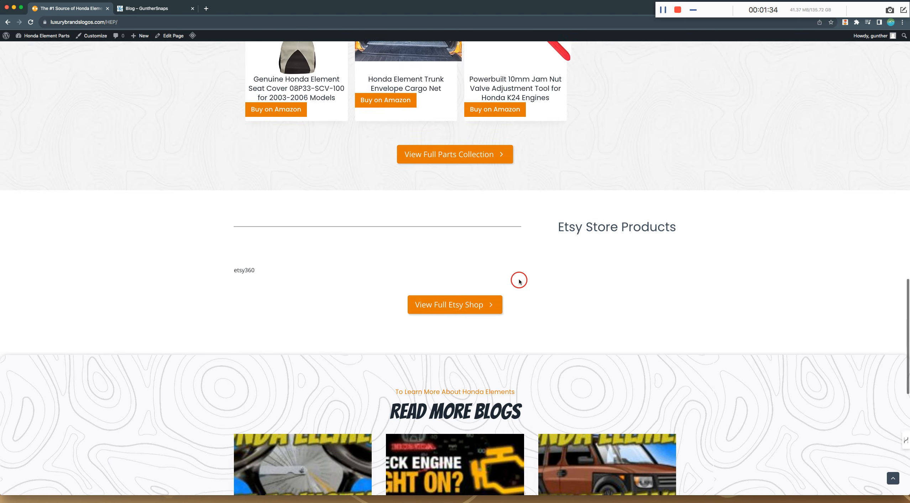
pyautogui.scroll(1, 519, 280)
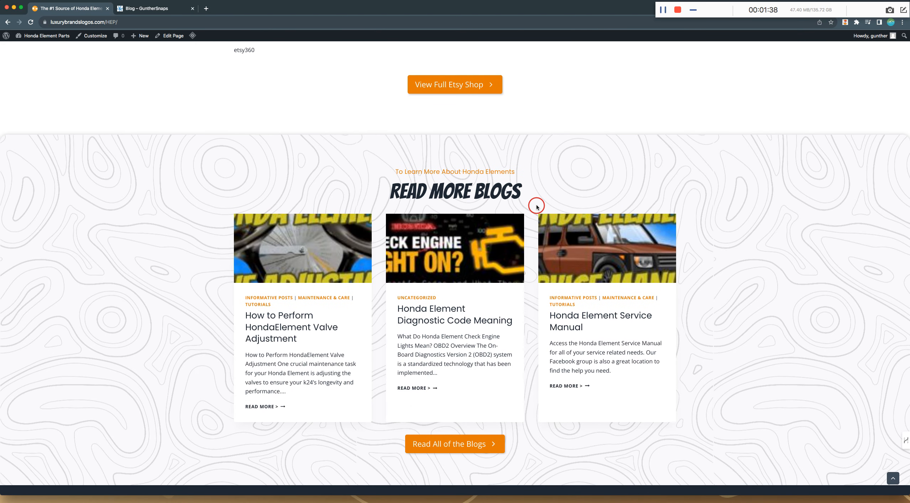
pyautogui.scroll(-1, 537, 206)
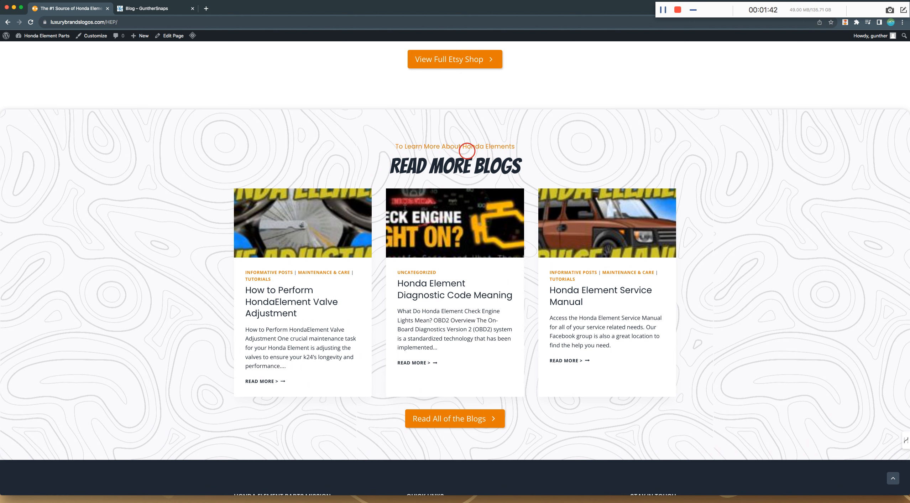
pyautogui.scroll(2, 420, 290)
pyautogui.scroll(15, 420, 289)
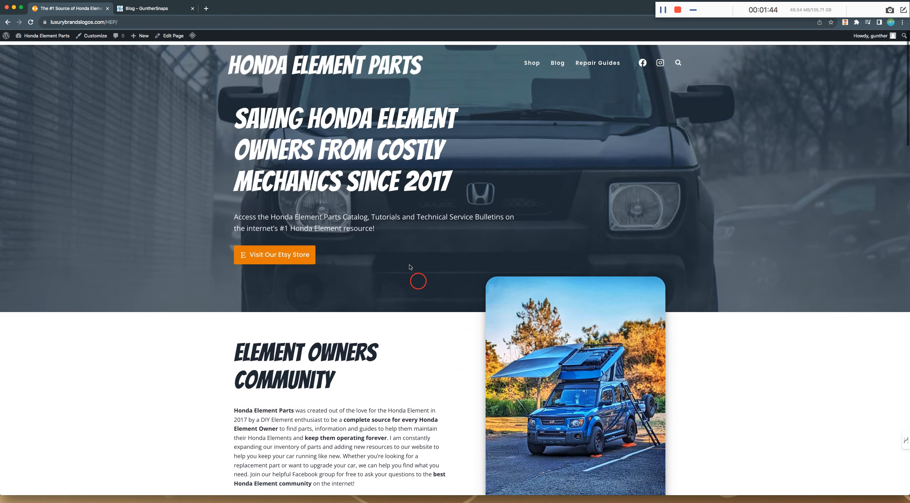
# - Open the Honda Element Parts home page for editing in the block editor and dismiss the welcome guide
pyautogui.click(150, 15)
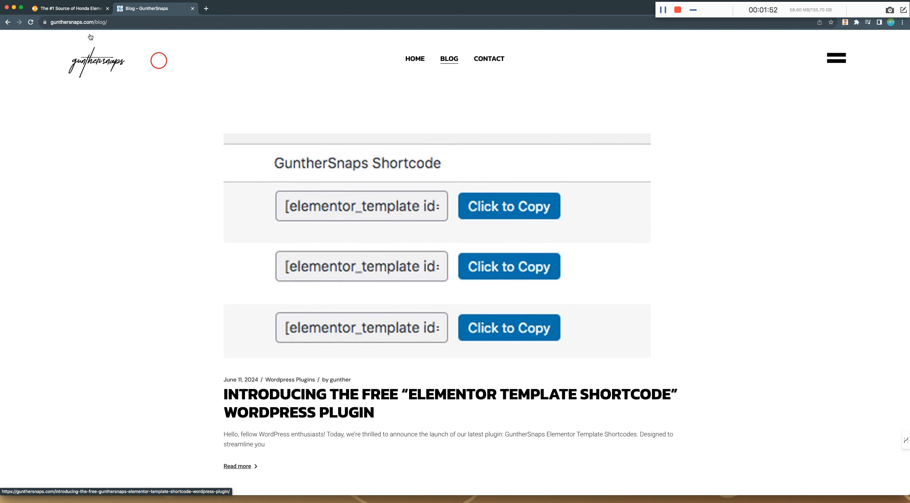
pyautogui.click(59, 8)
pyautogui.moveTo(65, 36)
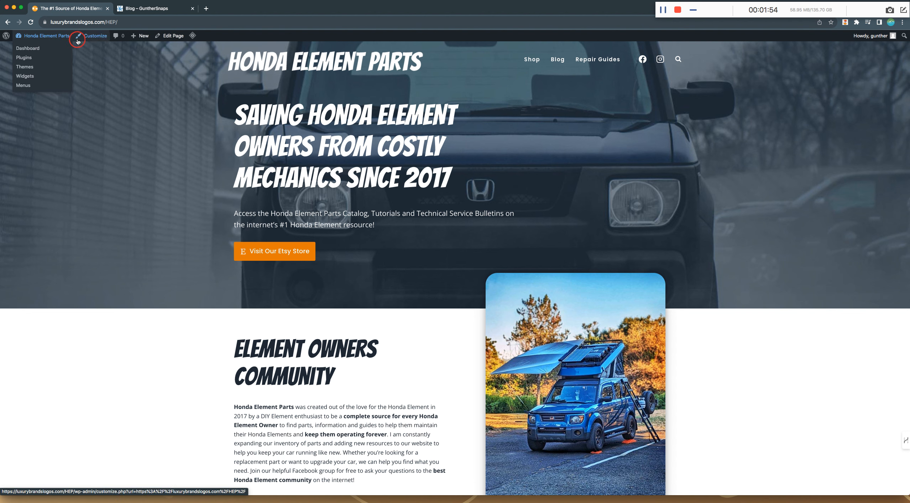
pyautogui.click(162, 38)
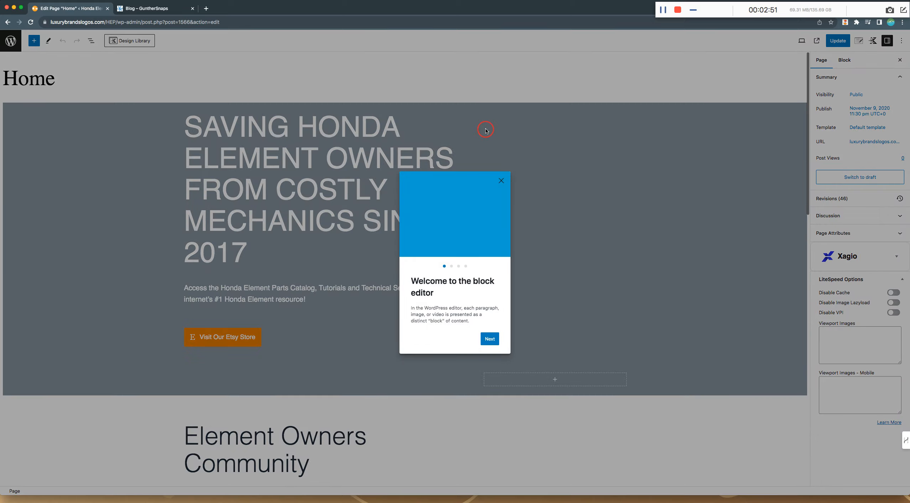
pyautogui.click(502, 181)
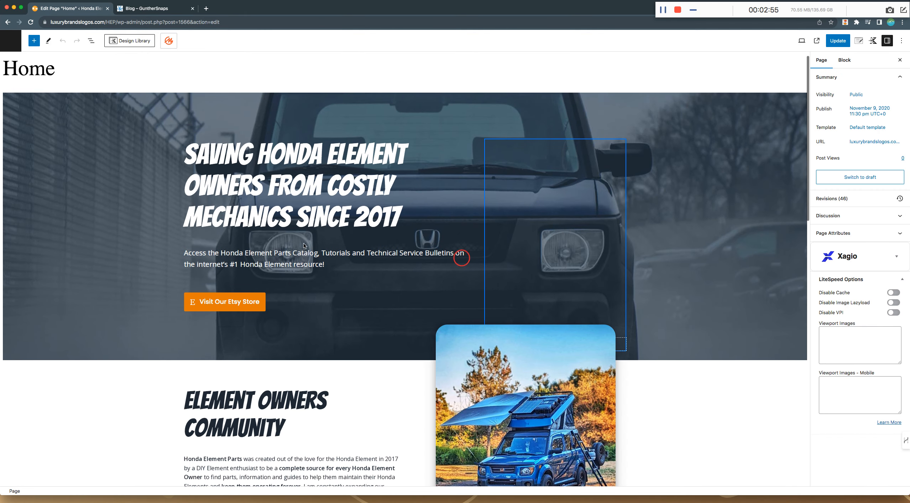
# - Show the list view of the home page's blocks, then expand and collapse the Hero row to inspect its sections
pyautogui.scroll(-6, 413, 223)
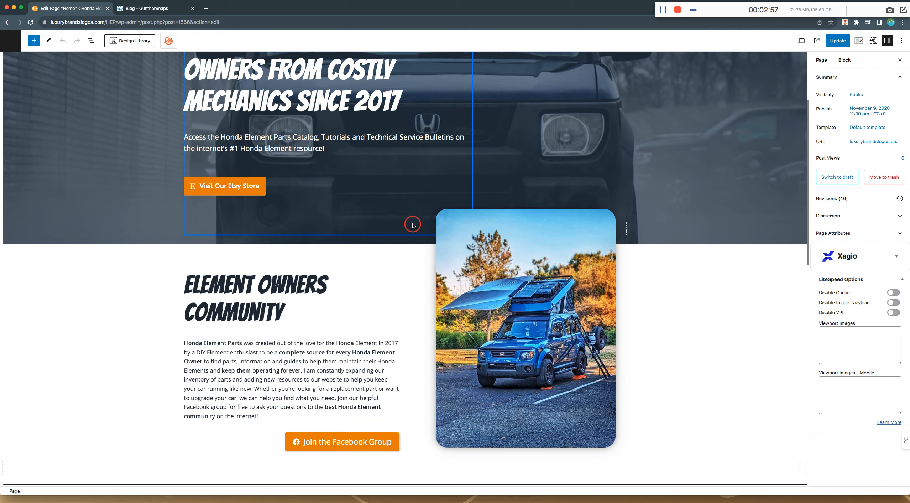
pyautogui.scroll(-2, 537, 260)
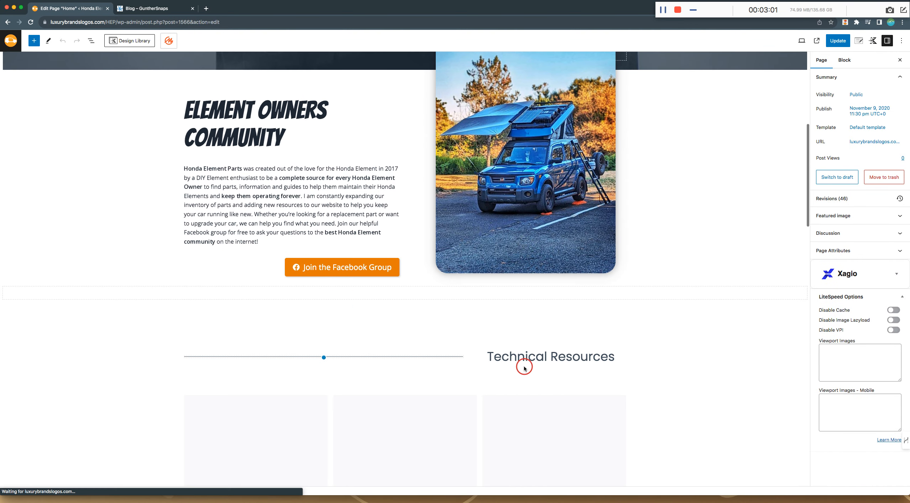
pyautogui.scroll(-2, 519, 335)
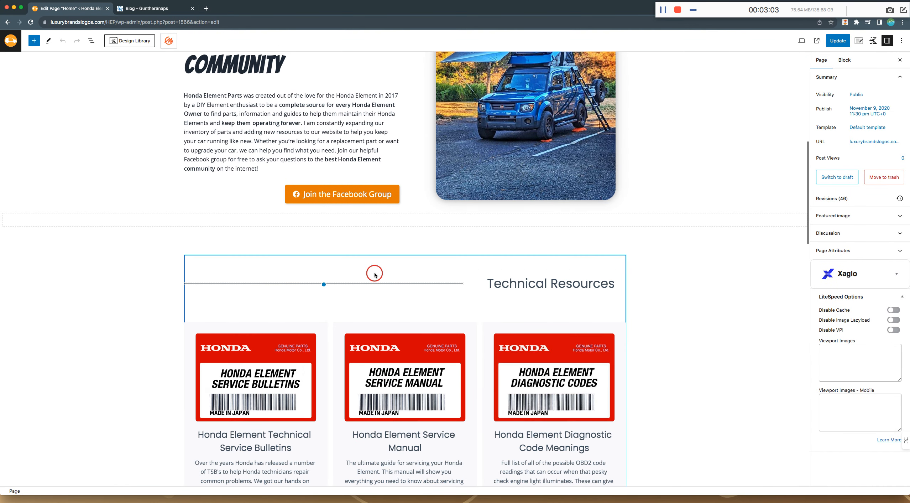
pyautogui.scroll(-1, 374, 275)
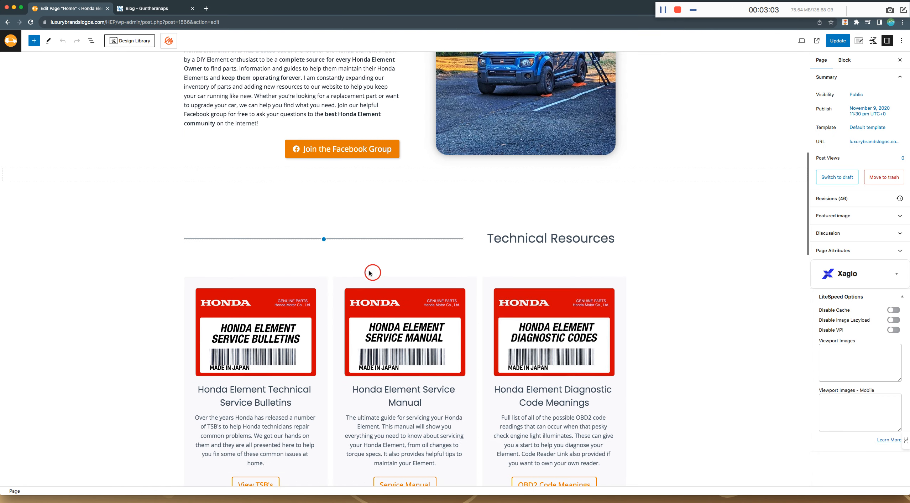
pyautogui.click(91, 41)
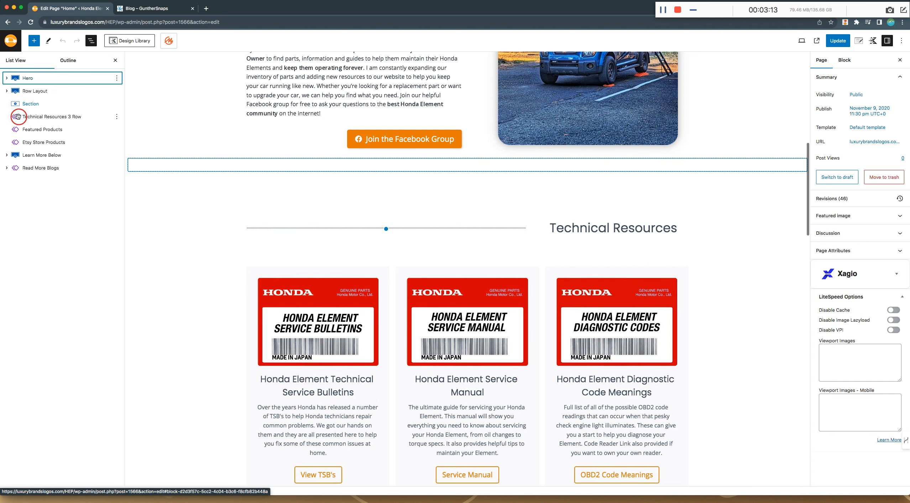
pyautogui.click(6, 78)
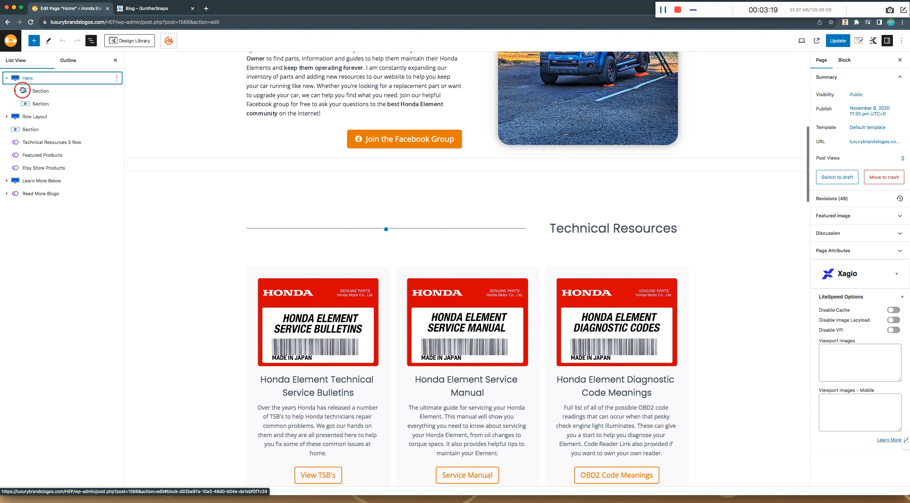
pyautogui.click(7, 78)
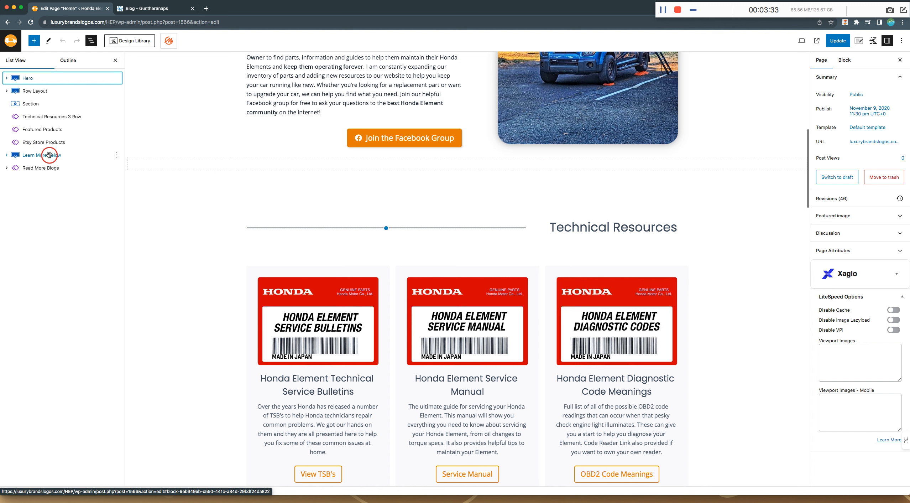
pyautogui.rightClick(50, 155)
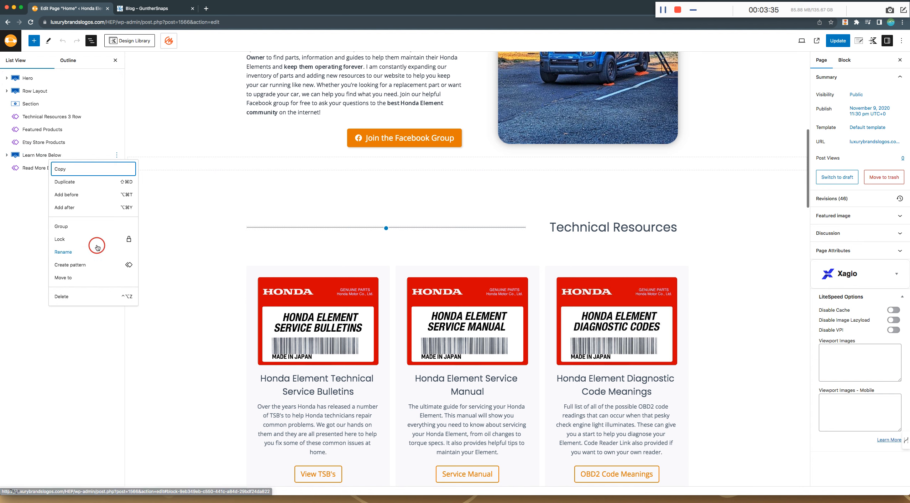
pyautogui.click(65, 253)
pyautogui.click(15, 209)
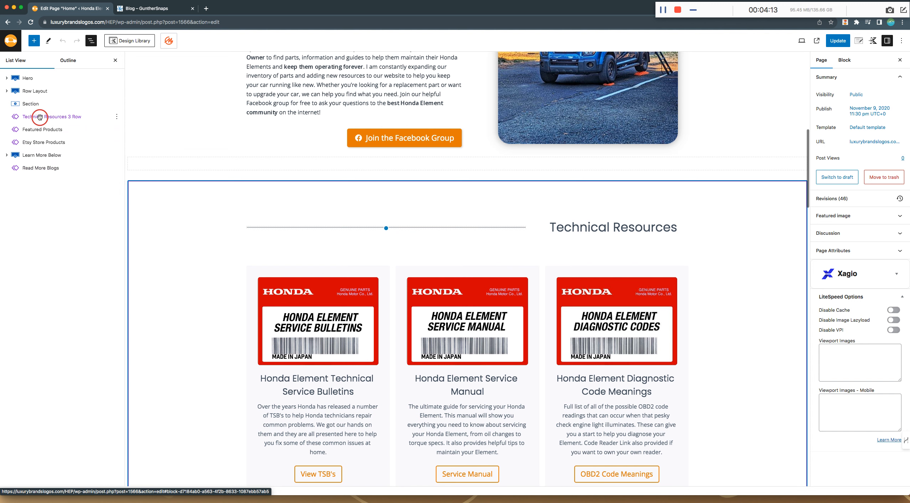
# - Select the Technical Resources 3 Row pattern in the block list and examine its section on the page
pyautogui.click(41, 121)
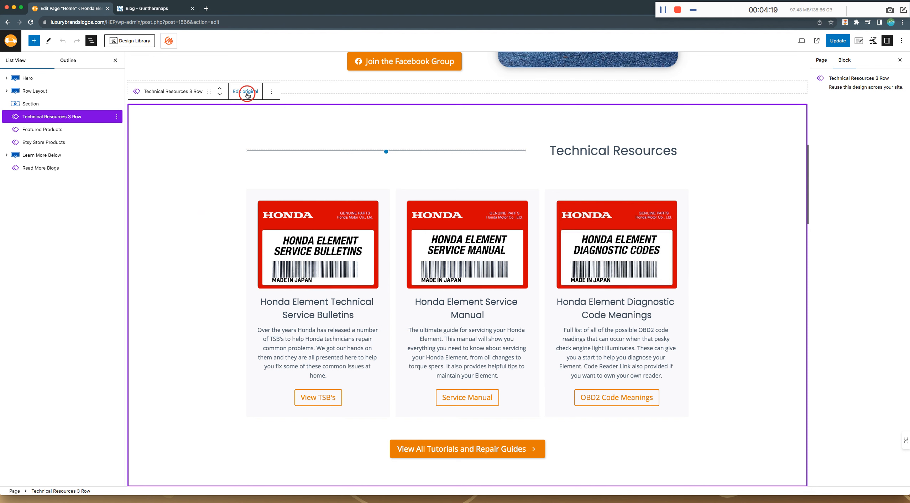
pyautogui.scroll(-1, 308, 201)
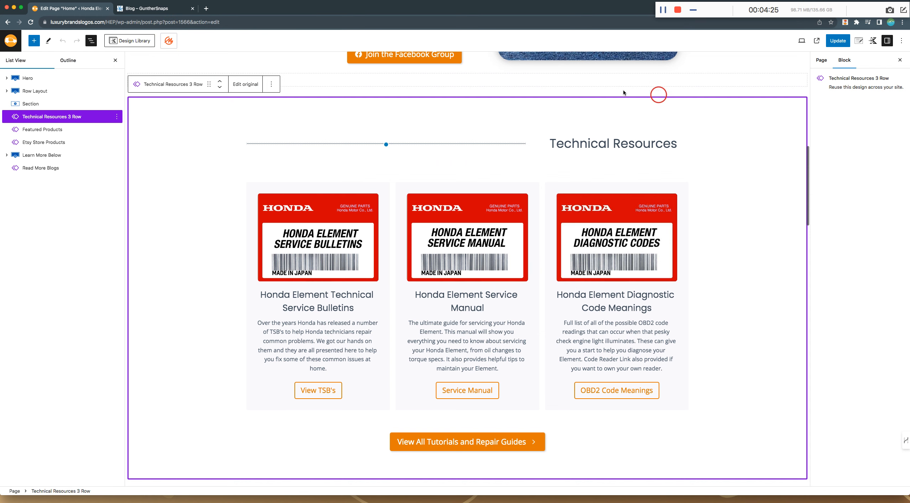
pyautogui.scroll(10, 236, 174)
pyautogui.scroll(-6, 240, 182)
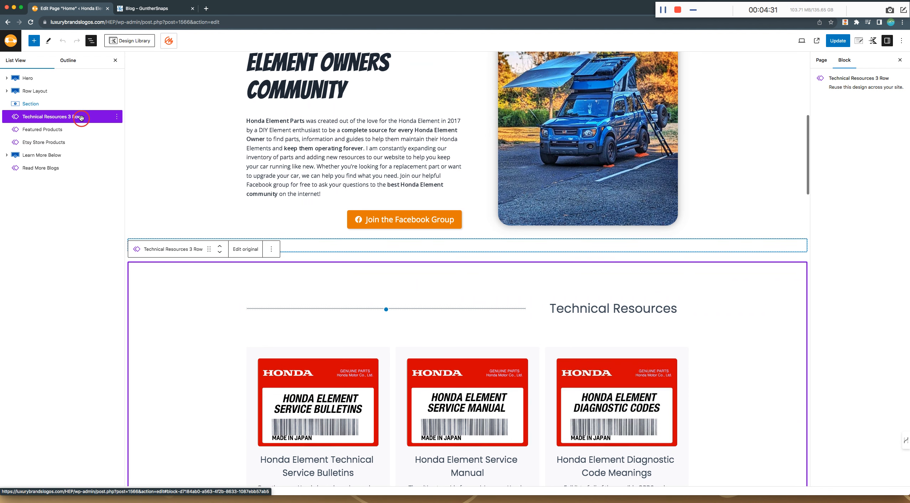
pyautogui.scroll(-3, 203, 220)
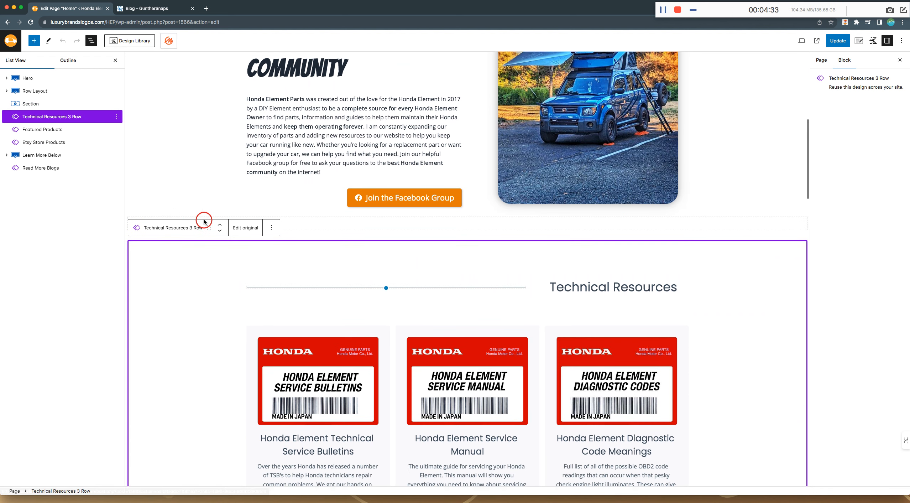
pyautogui.scroll(-3, 204, 220)
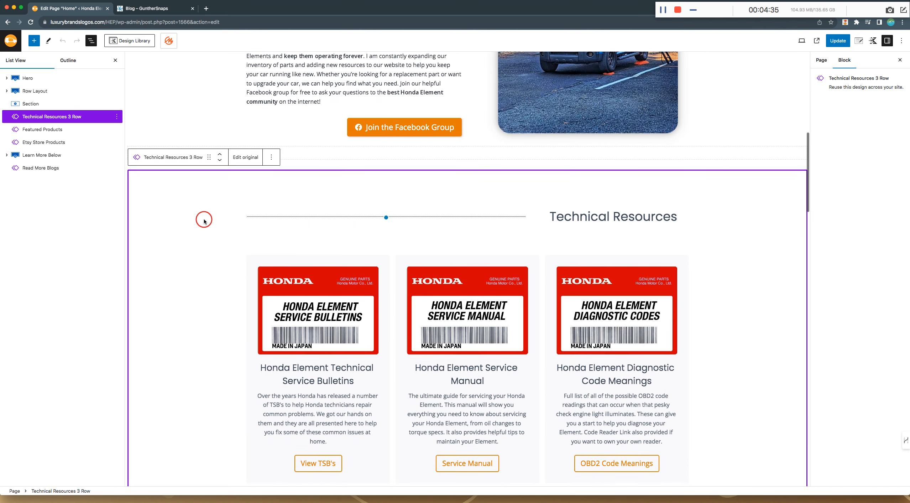
pyautogui.scroll(-2, 212, 208)
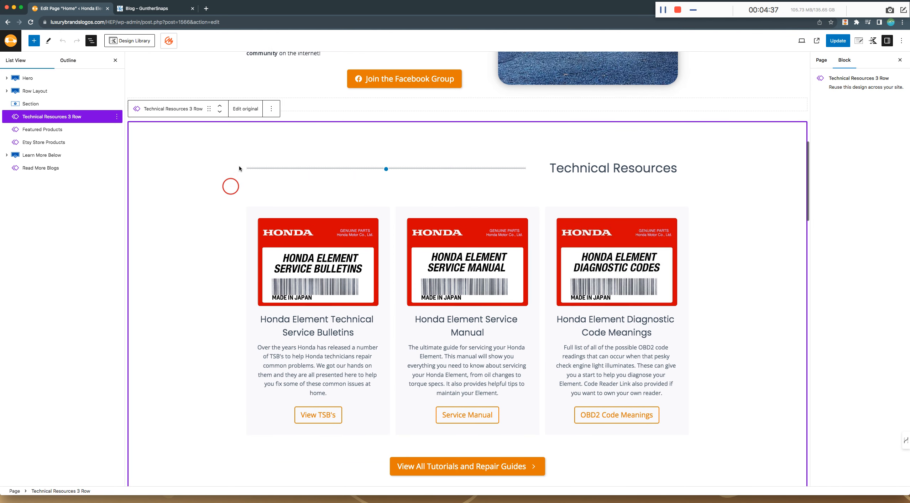
pyautogui.scroll(-2, 304, 219)
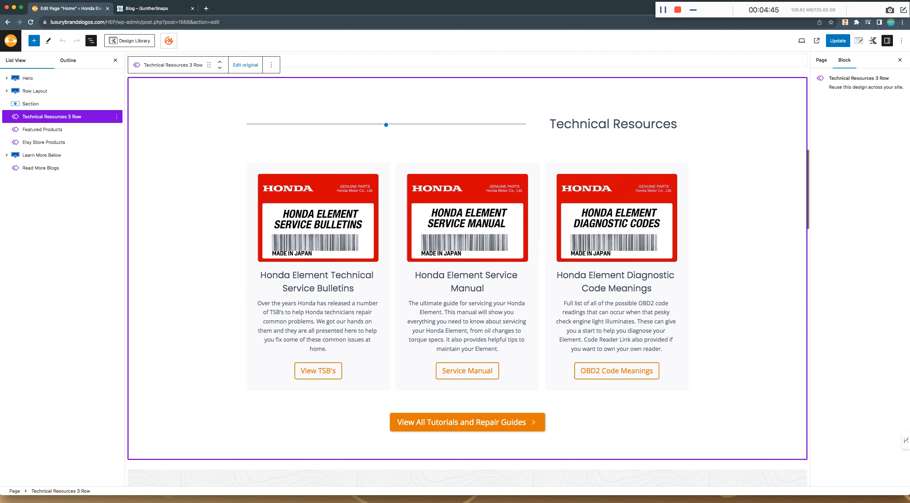
# - Open the original Technical Resources 3 Row pattern and show the style settings of the Technical Service Bulletins info box
pyautogui.click(245, 66)
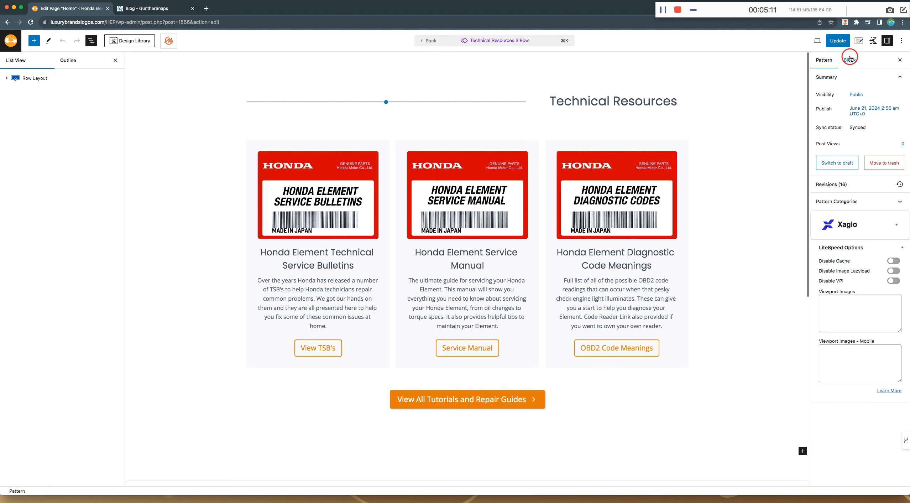
pyautogui.click(850, 72)
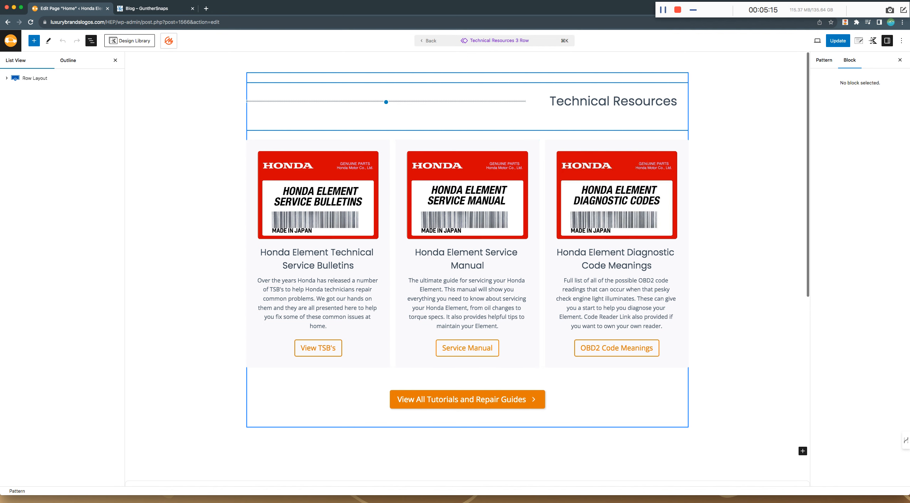
pyautogui.click(341, 183)
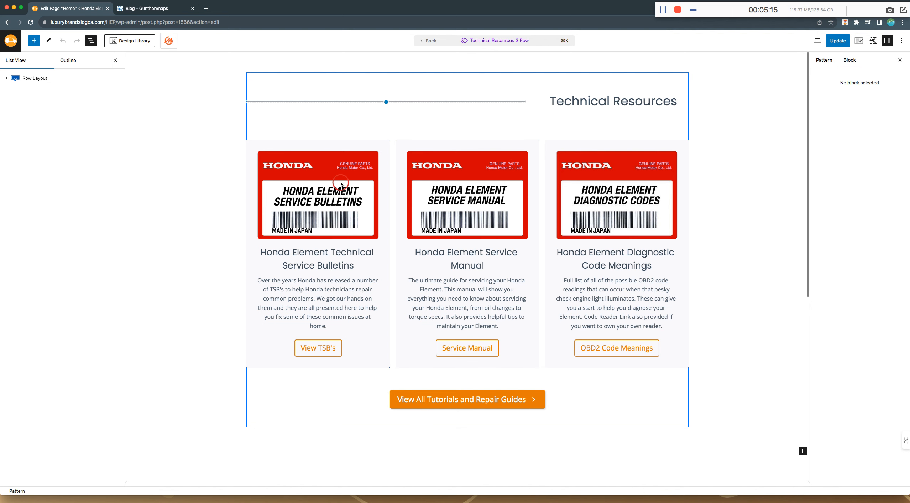
pyautogui.click(375, 165)
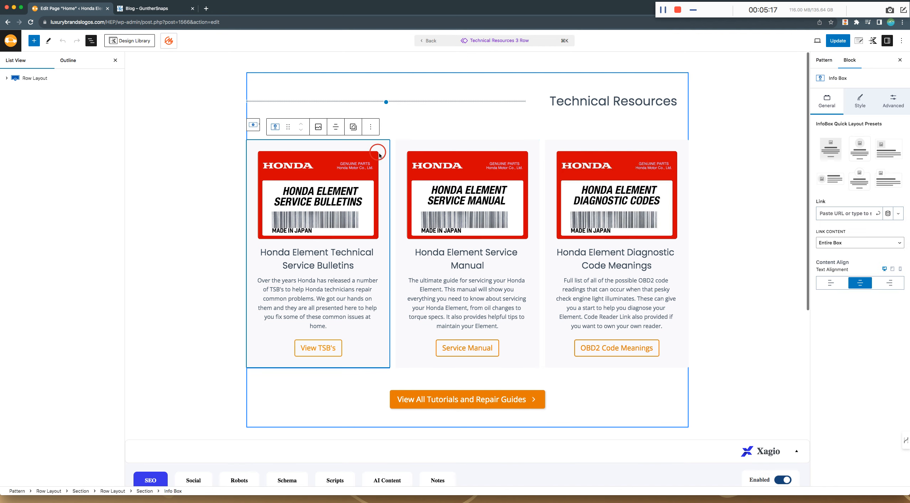
pyautogui.click(866, 105)
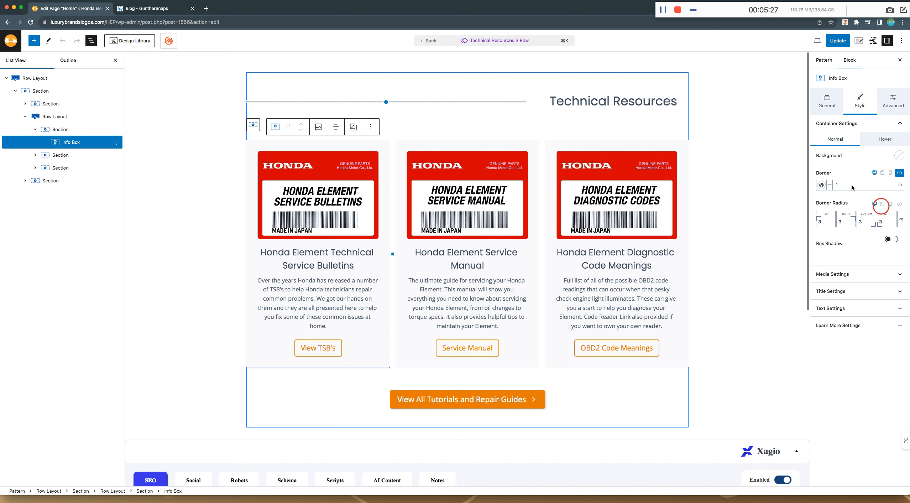
# - Update the Technical Resources 3 Row pattern and return to editing the home page
pyautogui.click(836, 42)
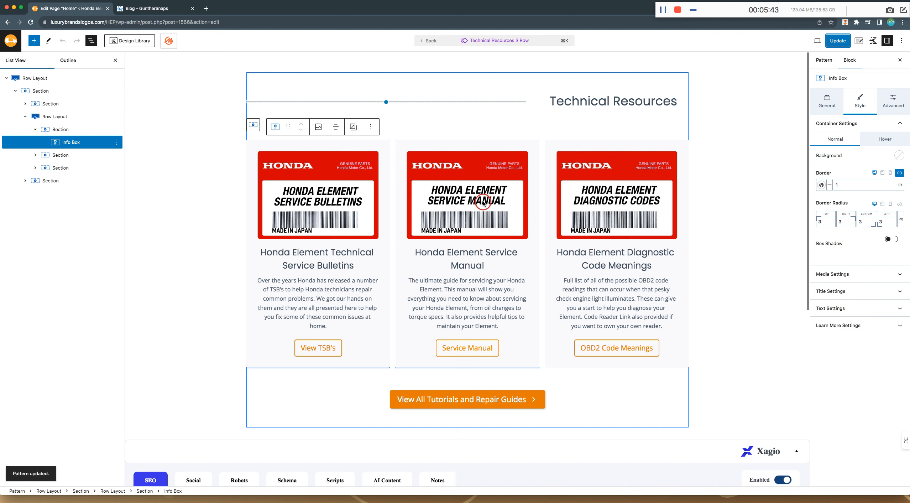
pyautogui.click(430, 42)
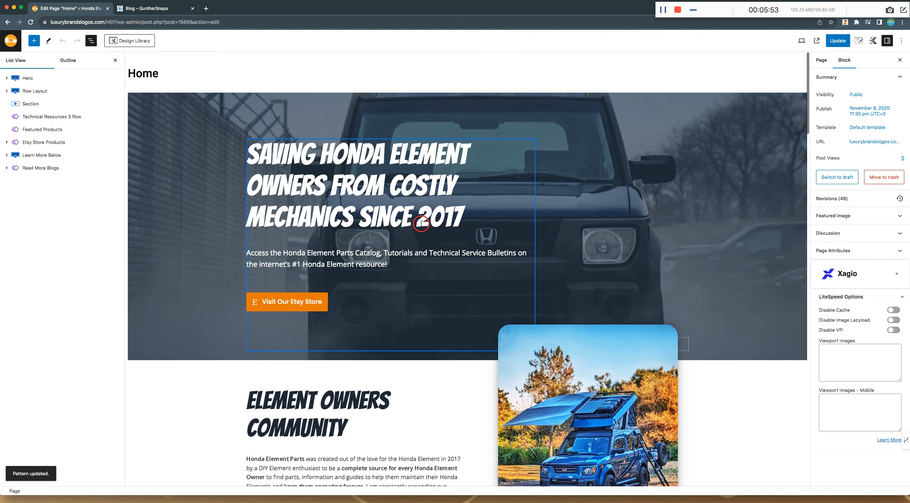
# - Review the home page down to its blog section and select the Read More Blogs pattern
pyautogui.scroll(-3, 463, 370)
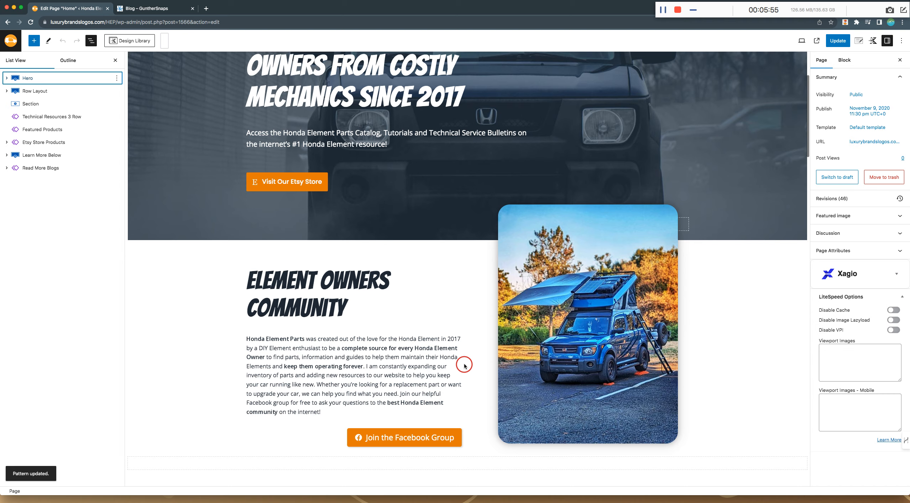
pyautogui.scroll(-8, 471, 416)
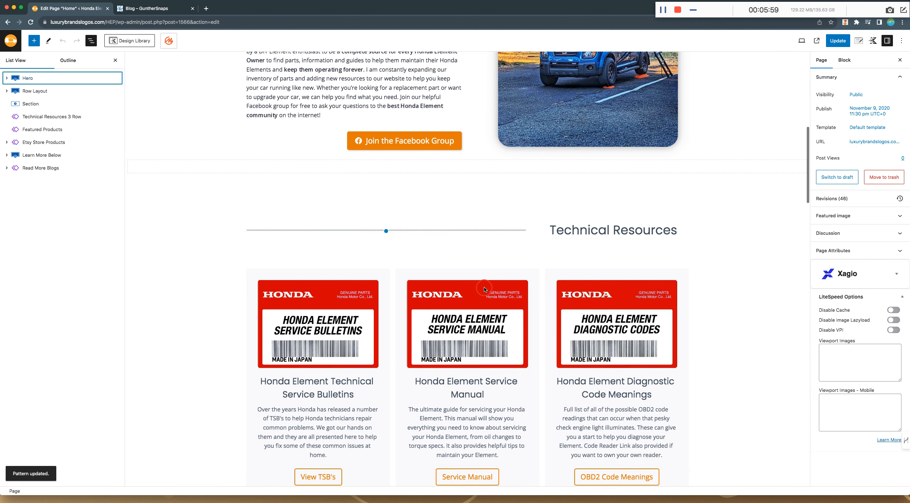
pyautogui.scroll(-15, 484, 289)
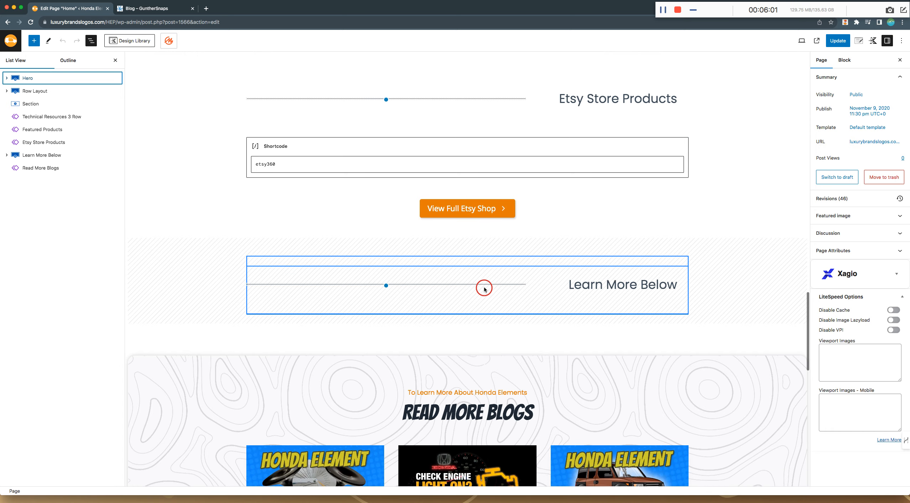
pyautogui.scroll(-14, 484, 289)
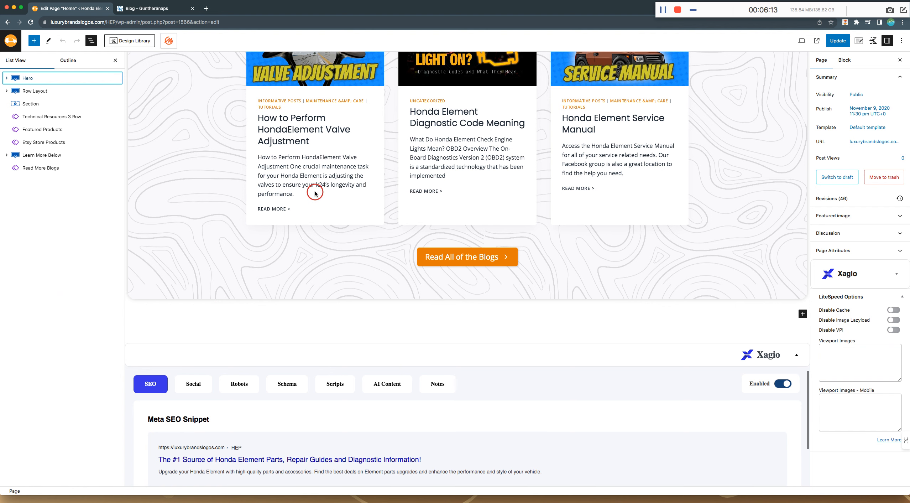
pyautogui.scroll(3, 393, 192)
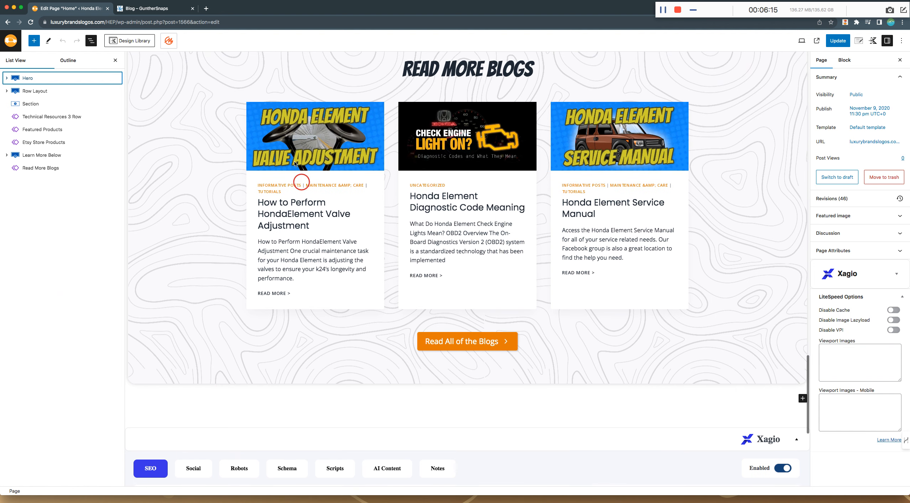
pyautogui.scroll(2, 442, 174)
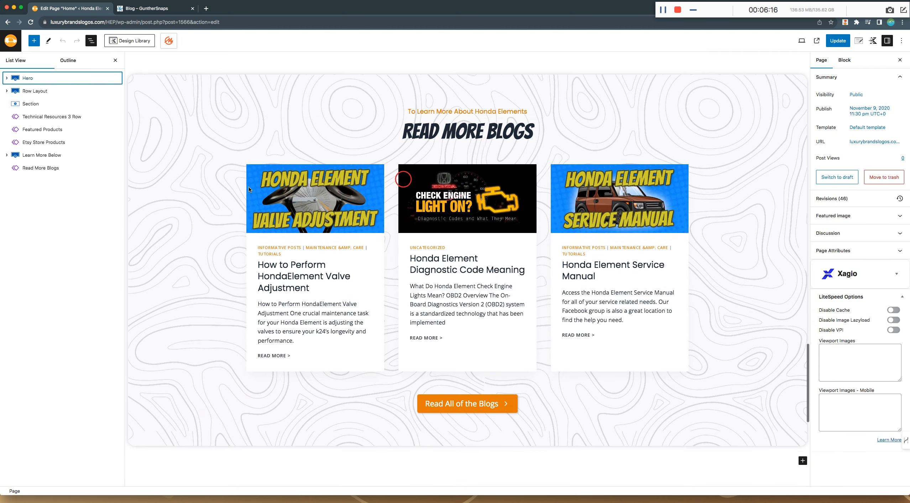
pyautogui.click(41, 167)
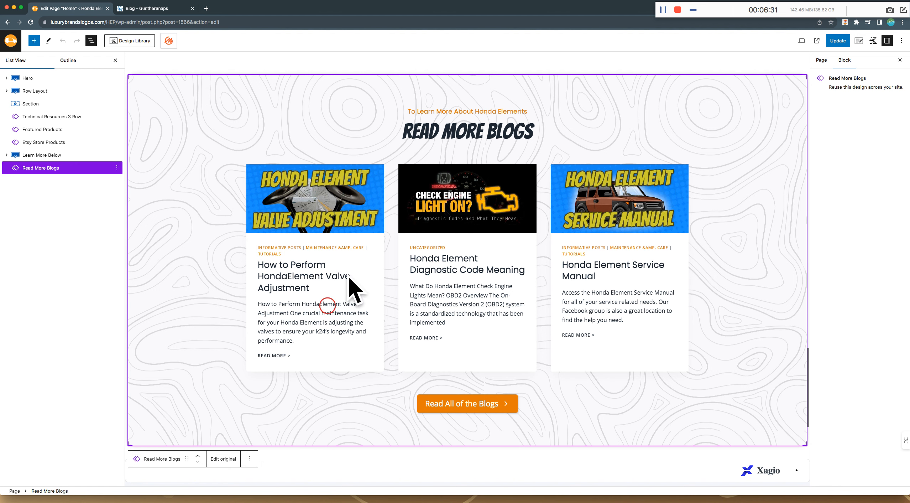
pyautogui.scroll(-2, 353, 231)
# - Insert the Facebook Group Banner from My patterns below the Read More Blogs section and examine it at full width
pyautogui.click(34, 41)
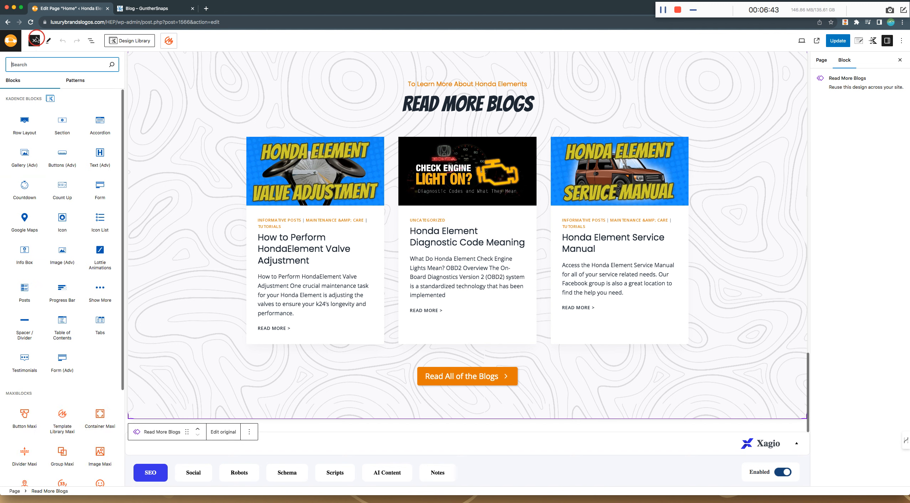
pyautogui.click(27, 82)
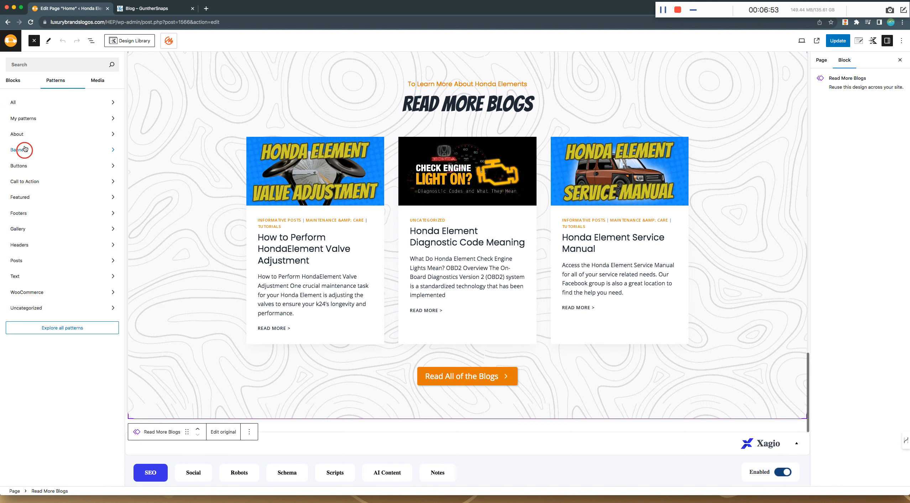
pyautogui.click(28, 120)
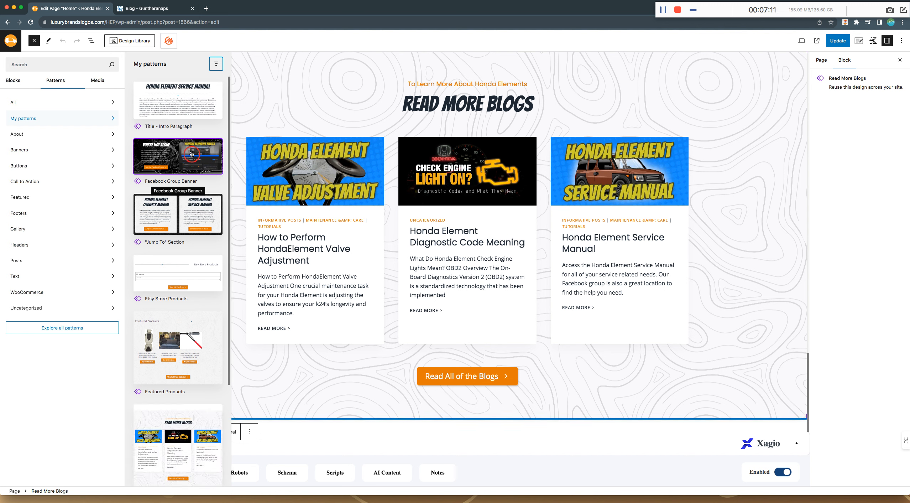
pyautogui.click(192, 153)
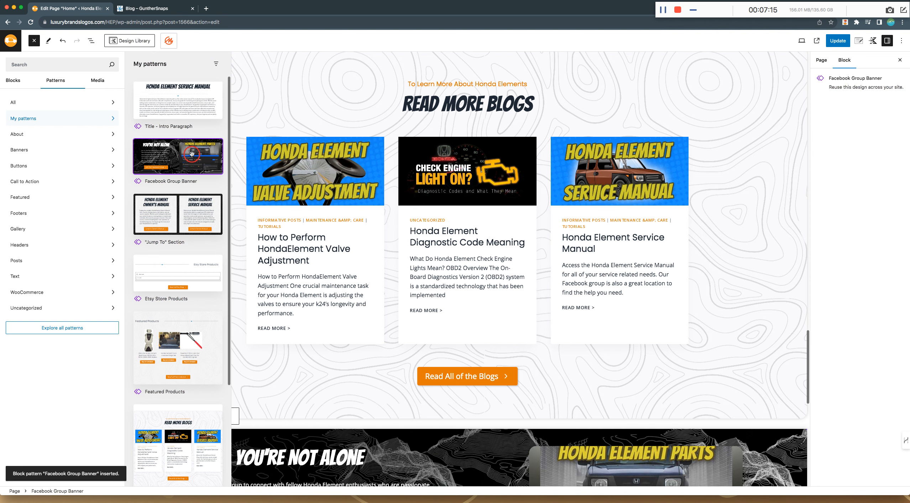
pyautogui.scroll(-6, 531, 263)
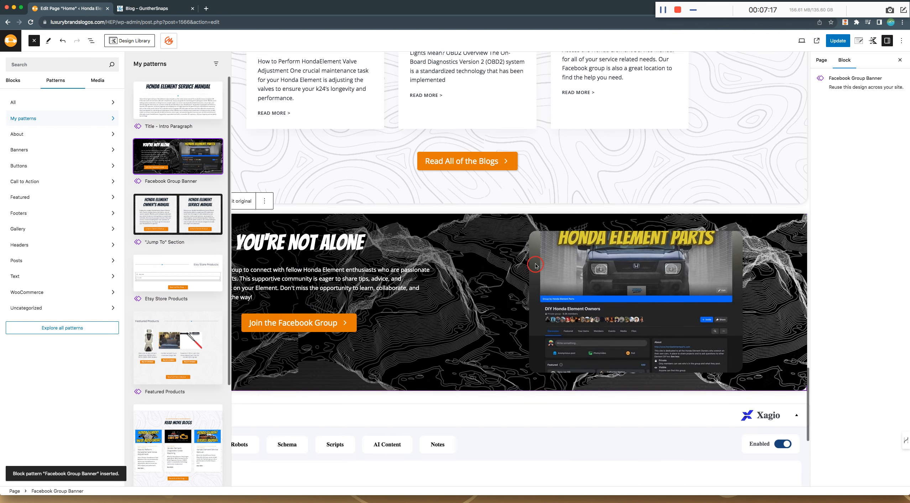
pyautogui.click(308, 215)
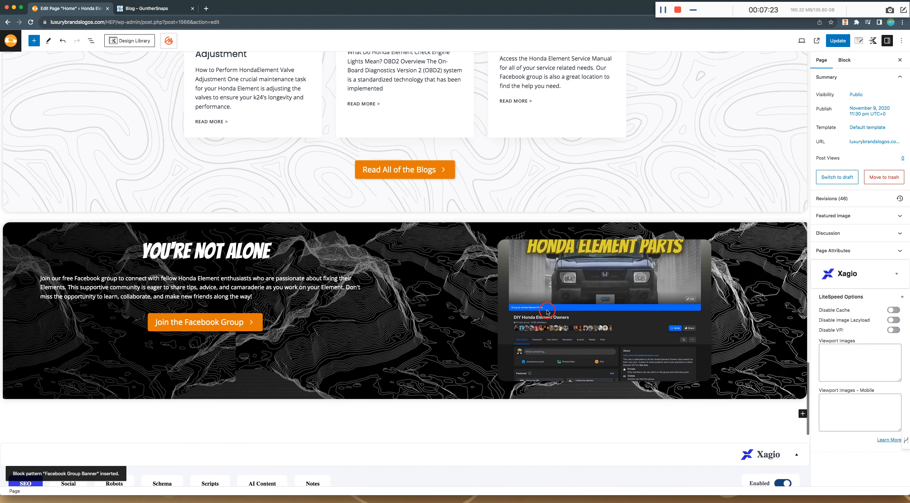
pyautogui.scroll(-1, 732, 247)
# - Add a single-column Row Layout between the Read More Blogs section and the Facebook Group Banner
pyautogui.click(93, 42)
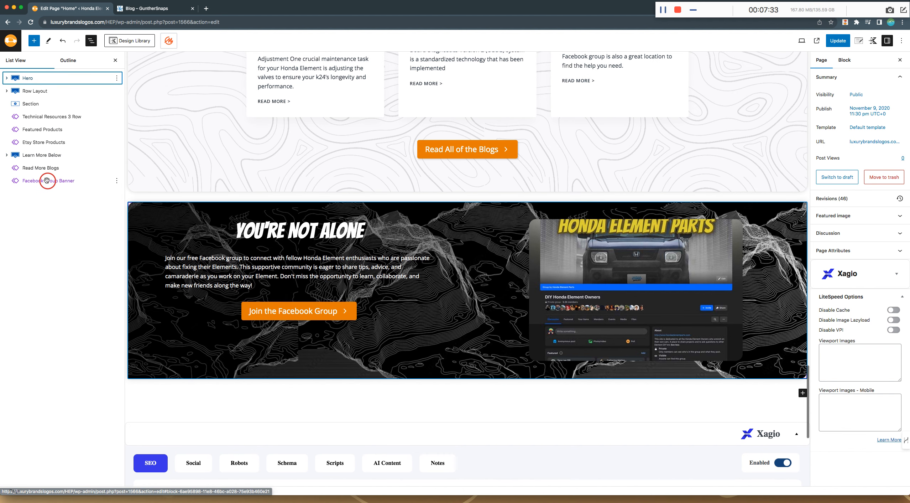
pyautogui.click(18, 181)
pyautogui.click(34, 41)
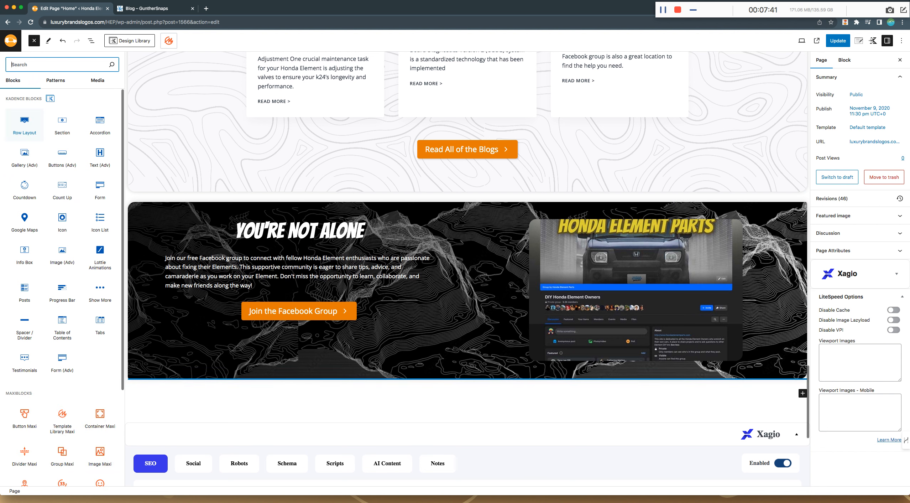
pyautogui.moveTo(24, 123); pyautogui.dragTo(423, 196)
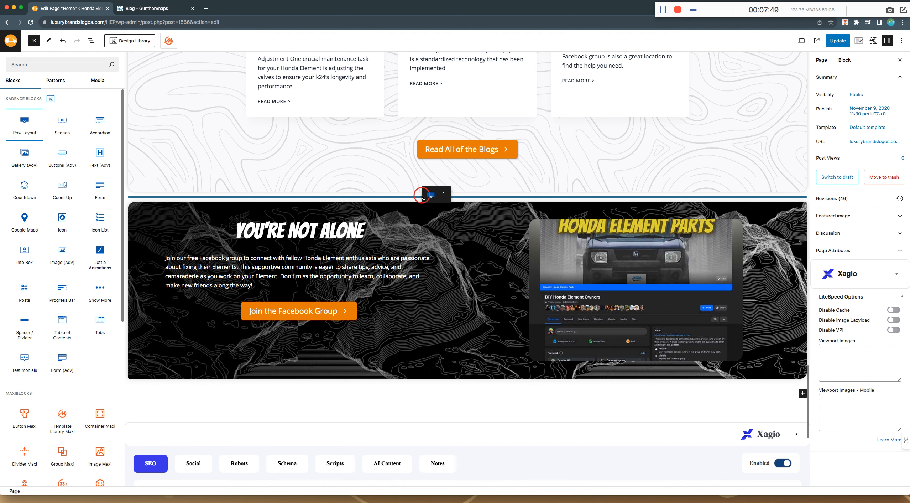
pyautogui.moveTo(419, 195); pyautogui.dragTo(420, 196)
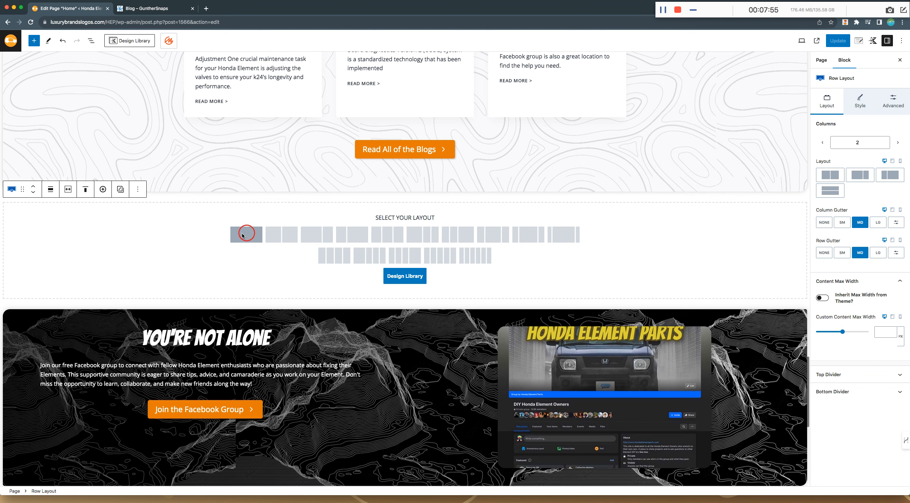
pyautogui.click(253, 237)
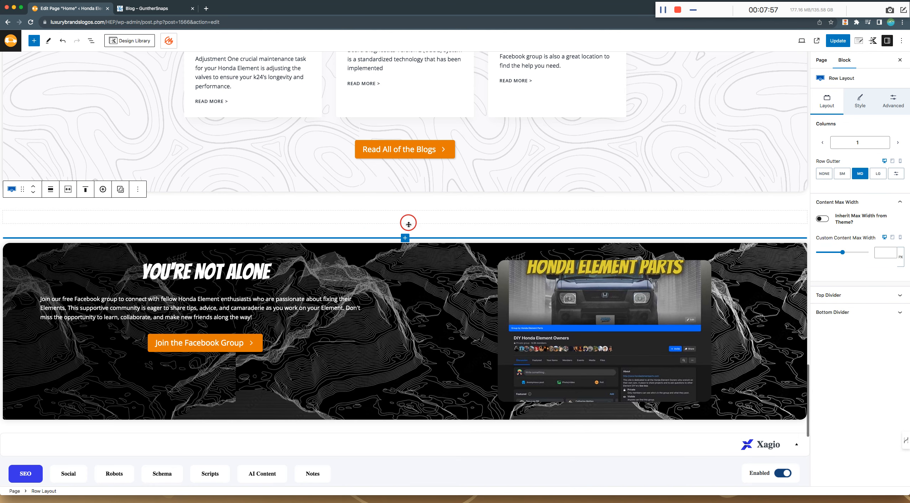
# - Show the block list and move the Facebook Group Banner inside the new Row Layout's section
pyautogui.click(92, 41)
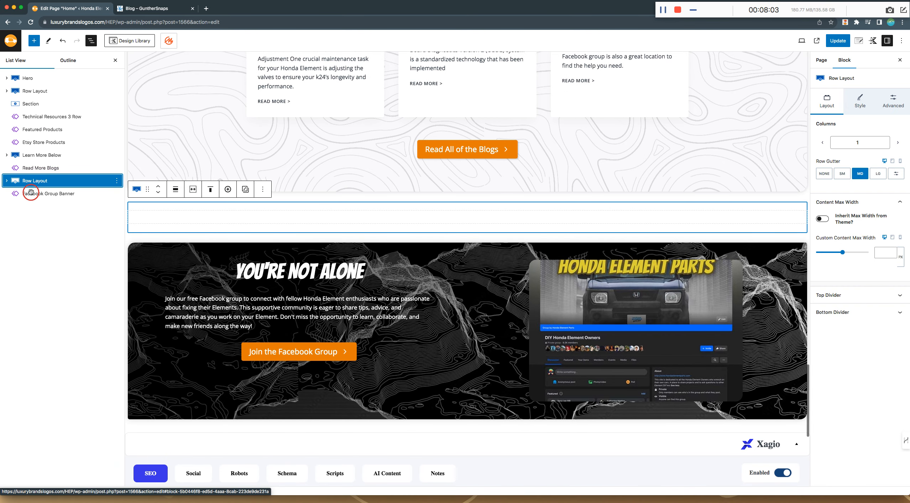
pyautogui.click(6, 180)
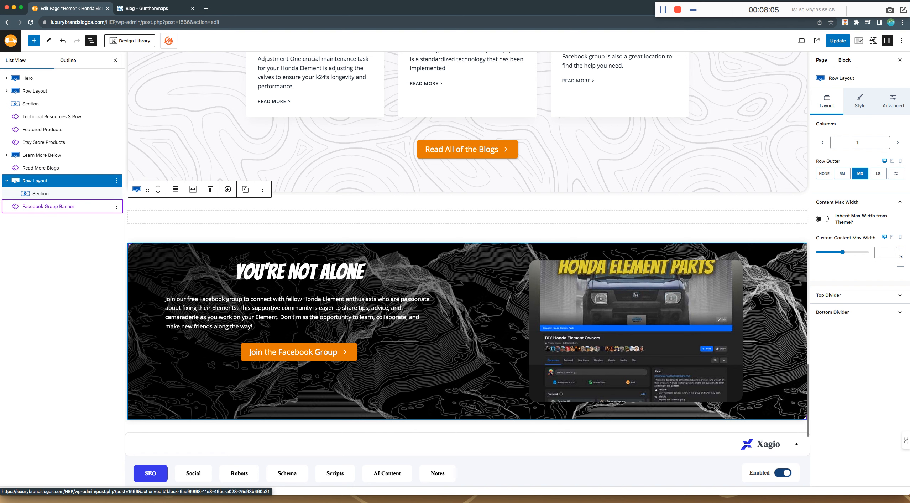
pyautogui.moveTo(43, 206); pyautogui.dragTo(159, 290)
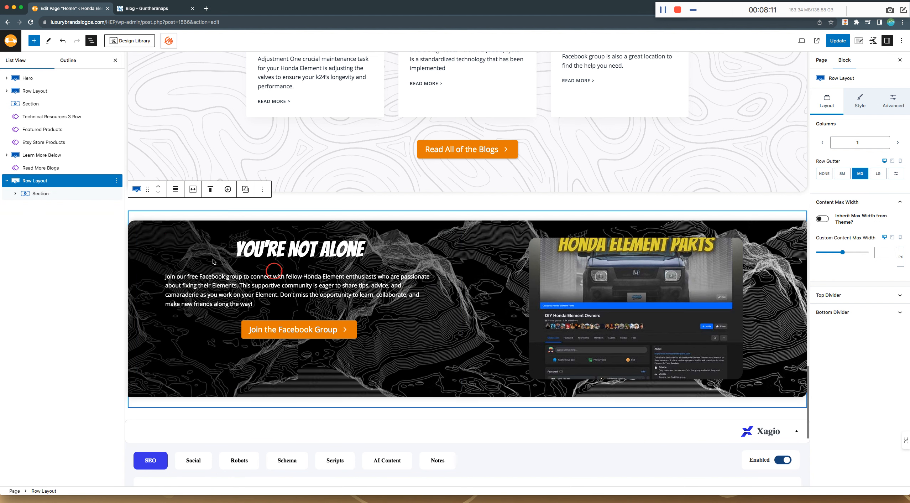
# - Set the new Row Layout's custom content max width to 1213 px and expand its section in the block list
pyautogui.click(15, 181)
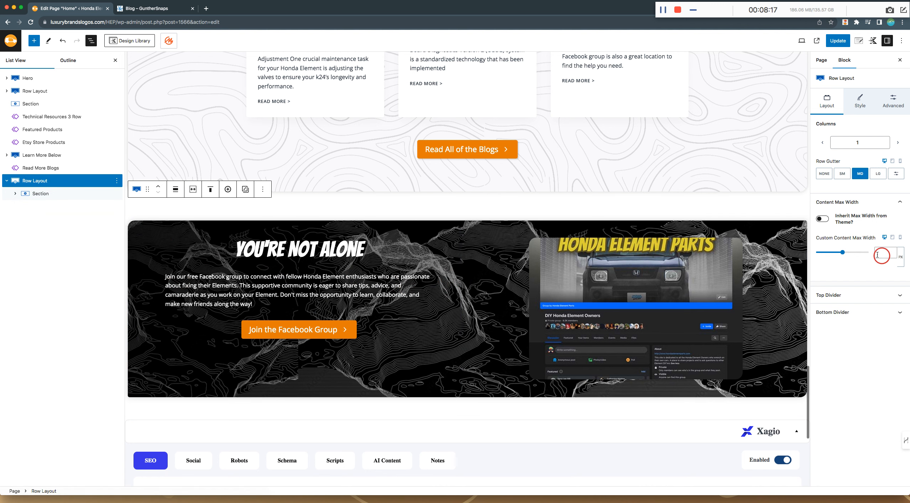
pyautogui.moveTo(842, 252); pyautogui.dragTo(848, 252)
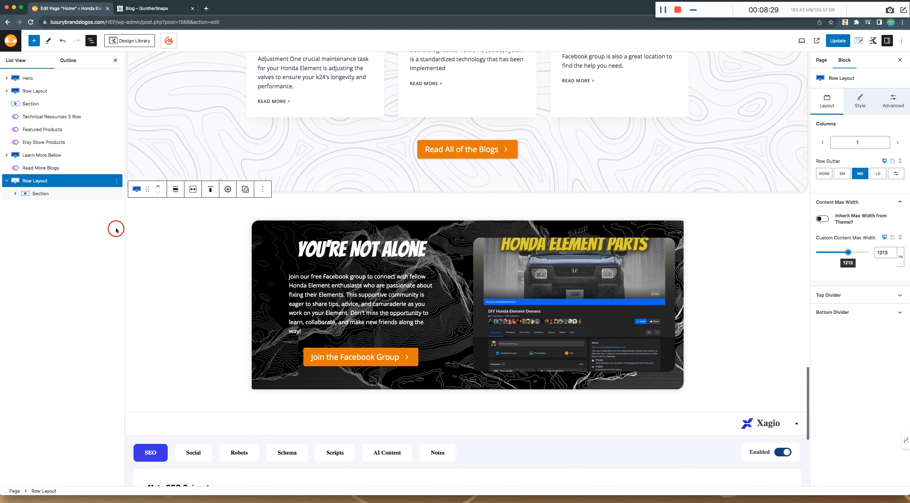
pyautogui.click(17, 195)
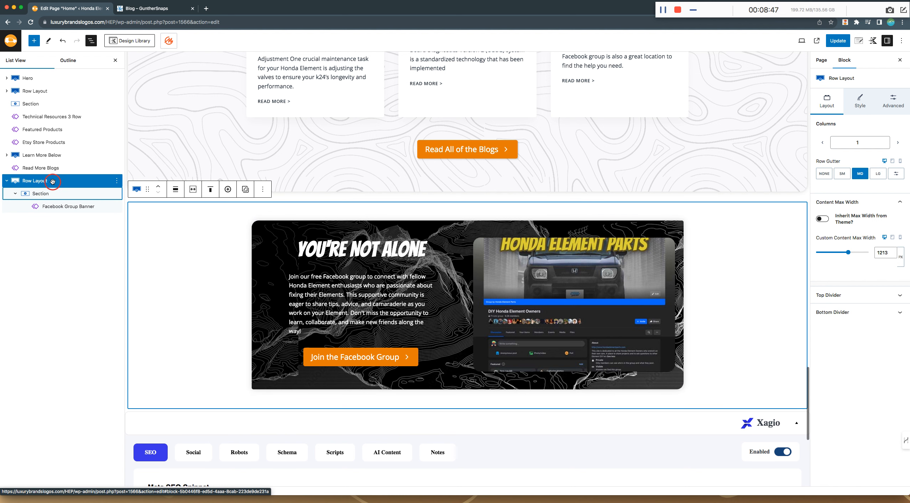
# - Set the background color of the Row Layout around the Facebook Group Banner to the palette's grey, 7B8794
pyautogui.click(860, 101)
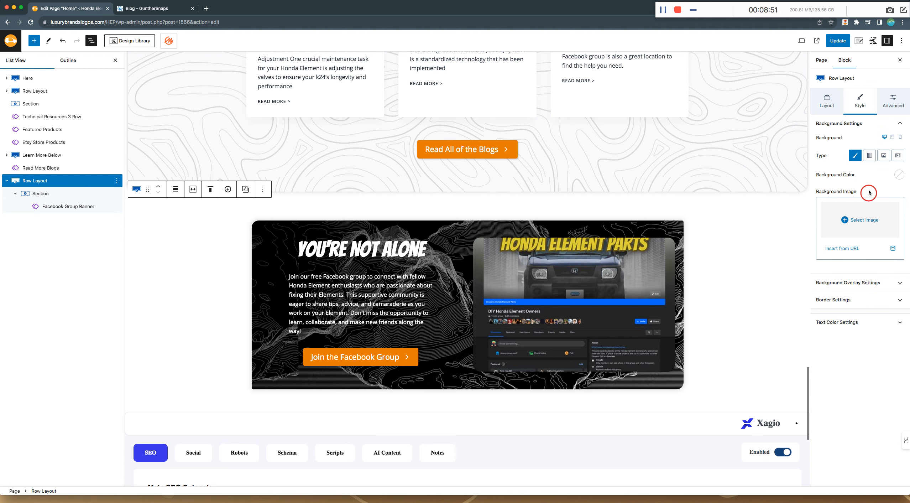
pyautogui.click(898, 175)
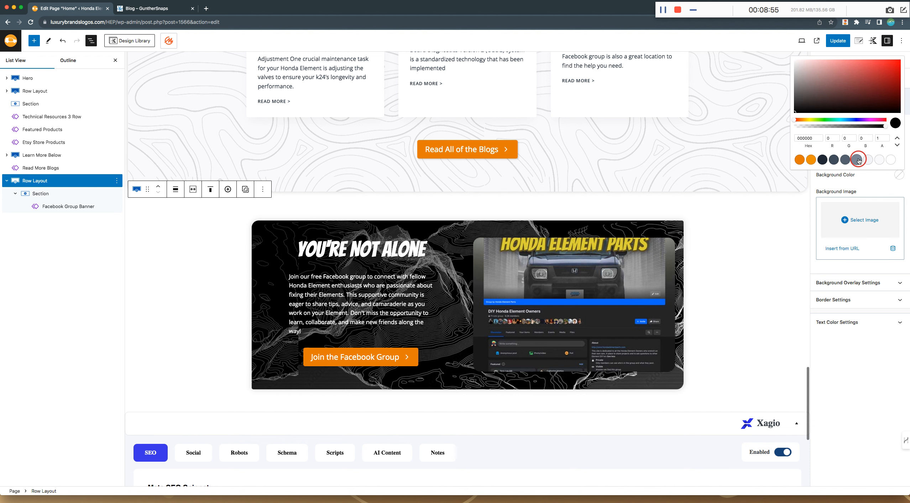
pyautogui.click(858, 160)
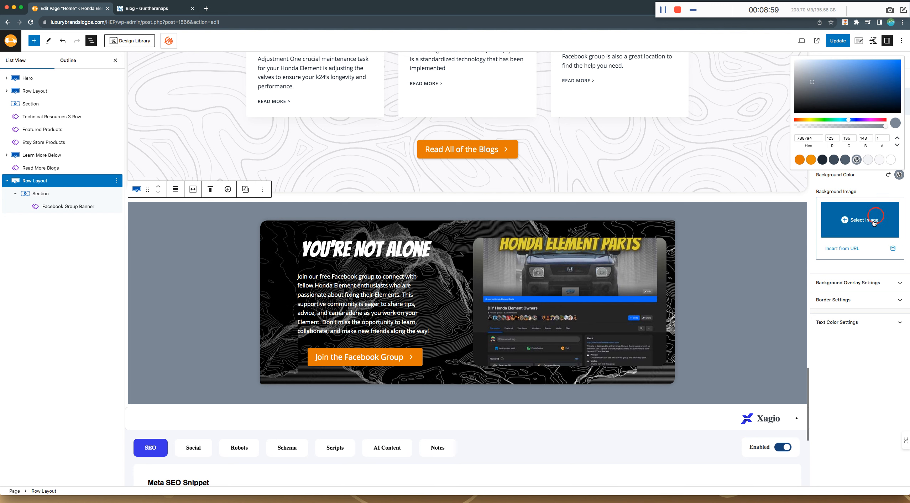
# - Add the dotted wave image as the Row Layout's background overlay and set the overlay opacity to 5
pyautogui.click(860, 284)
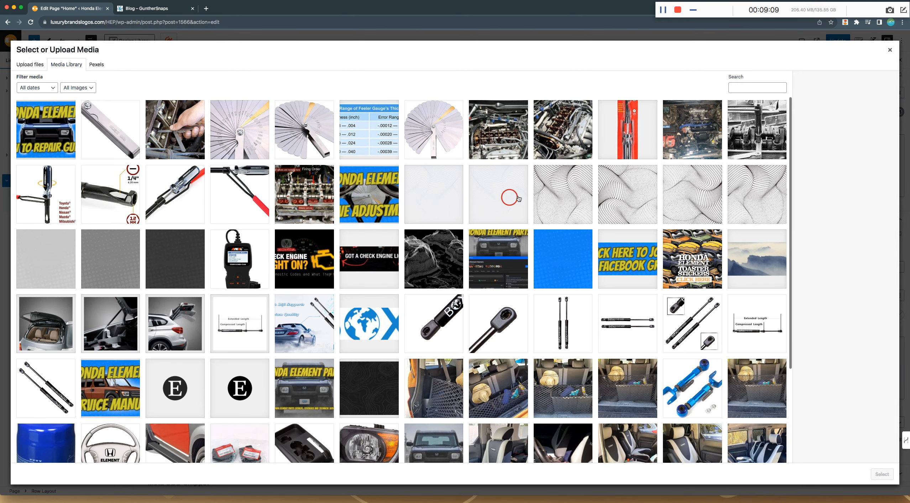
pyautogui.click(615, 199)
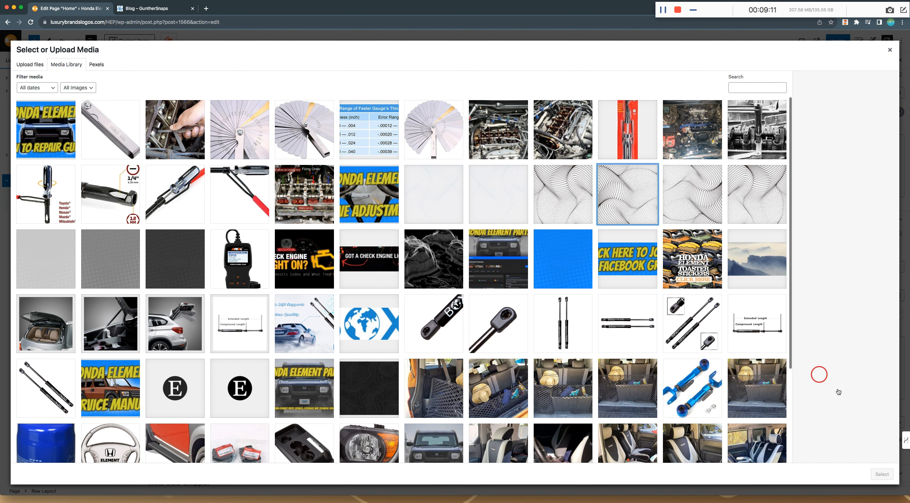
pyautogui.click(869, 471)
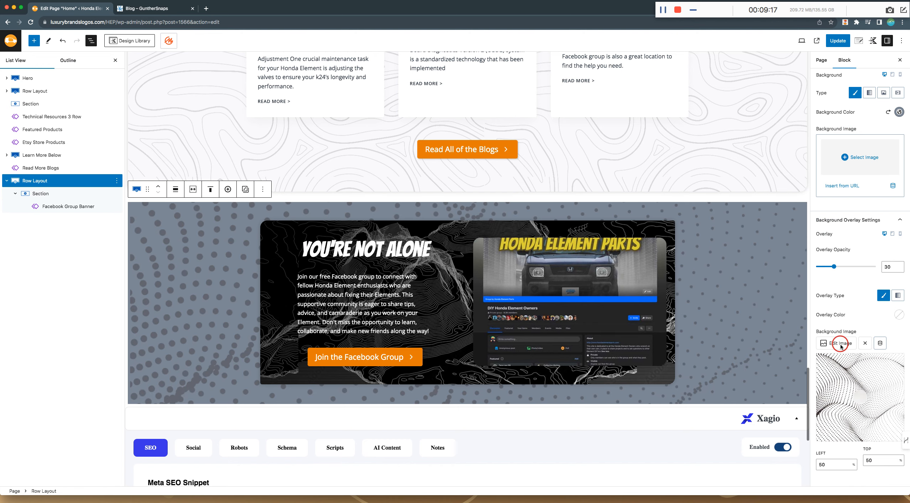
pyautogui.moveTo(834, 267); pyautogui.dragTo(821, 266)
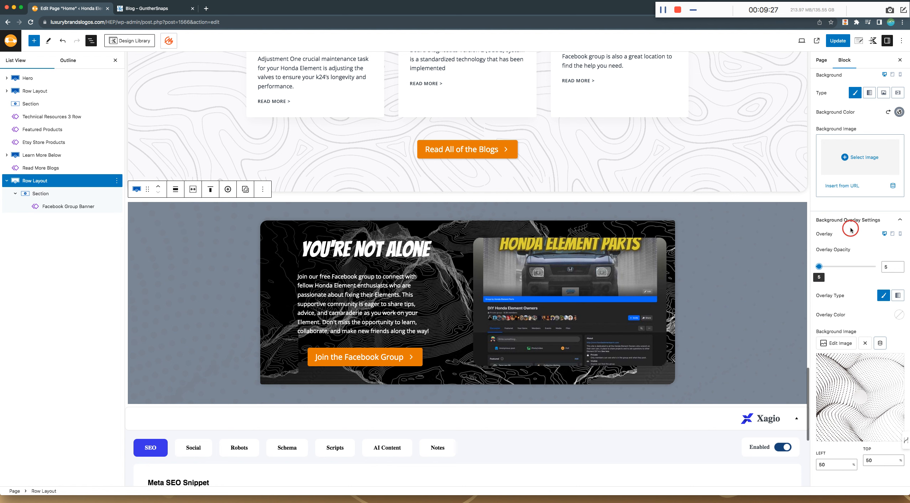
# - Set the Row Layout's border radius to 21 px on all corners and enable its box shadow
pyautogui.scroll(-5, 868, 256)
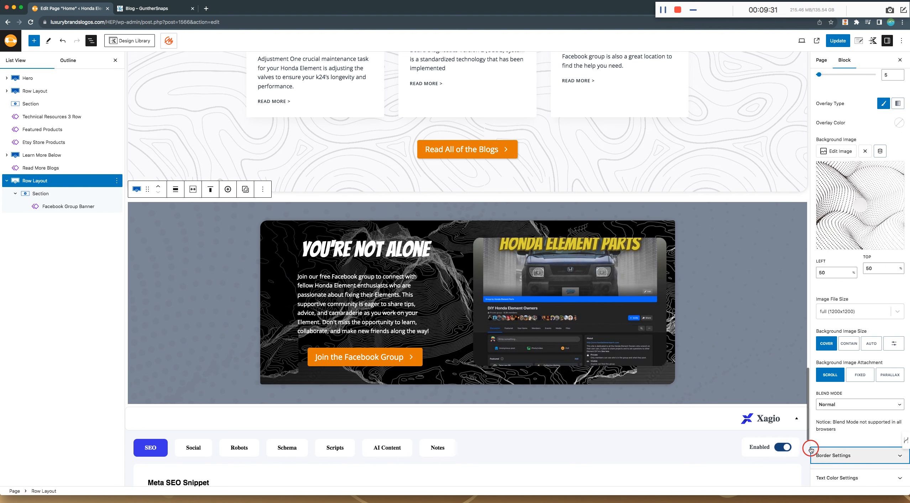
pyautogui.click(819, 455)
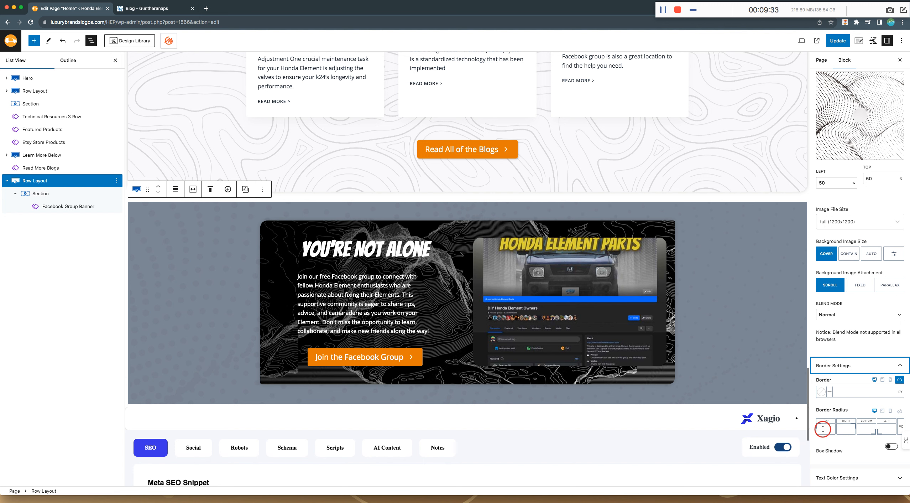
pyautogui.click(823, 429)
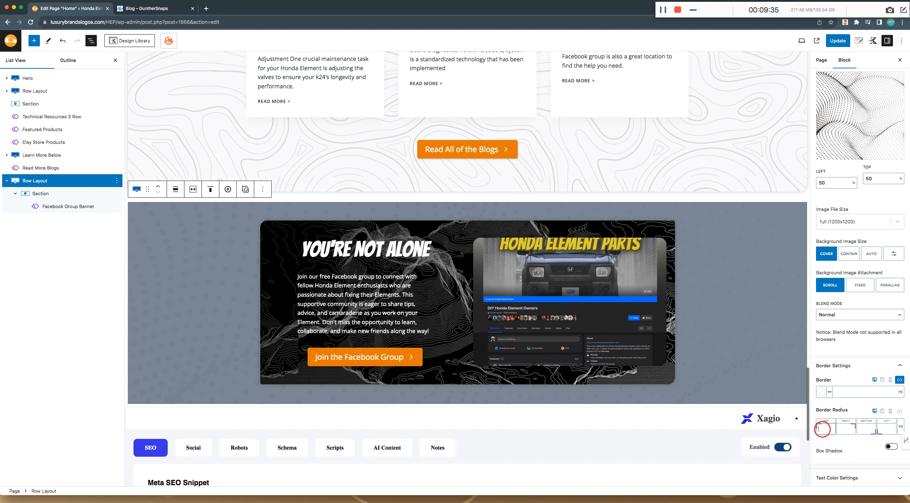
pyautogui.write('21')
pyautogui.press('Tab')
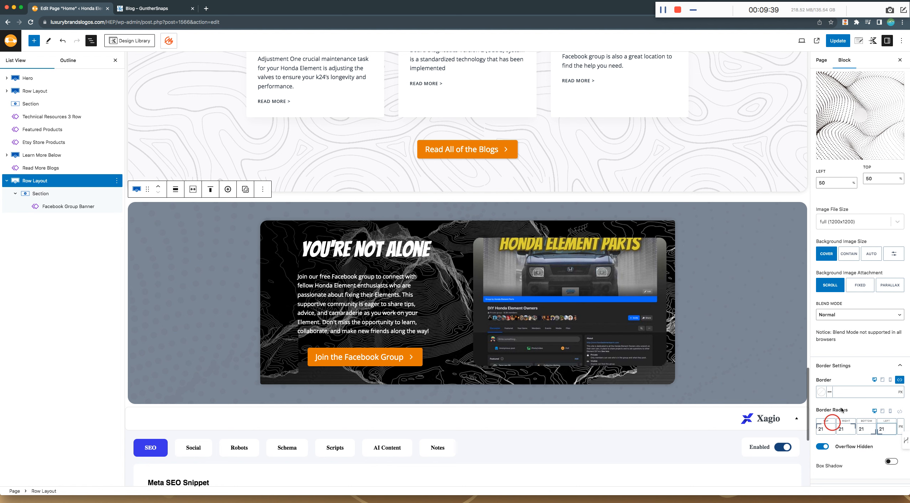
pyautogui.click(893, 462)
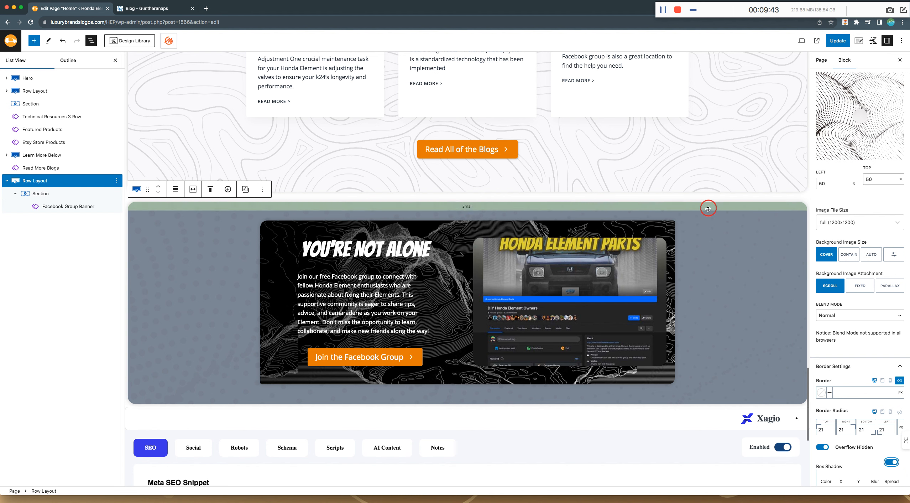
# - Update the page and view the published home page down to the Facebook Group Banner
pyautogui.scroll(-3, 734, 367)
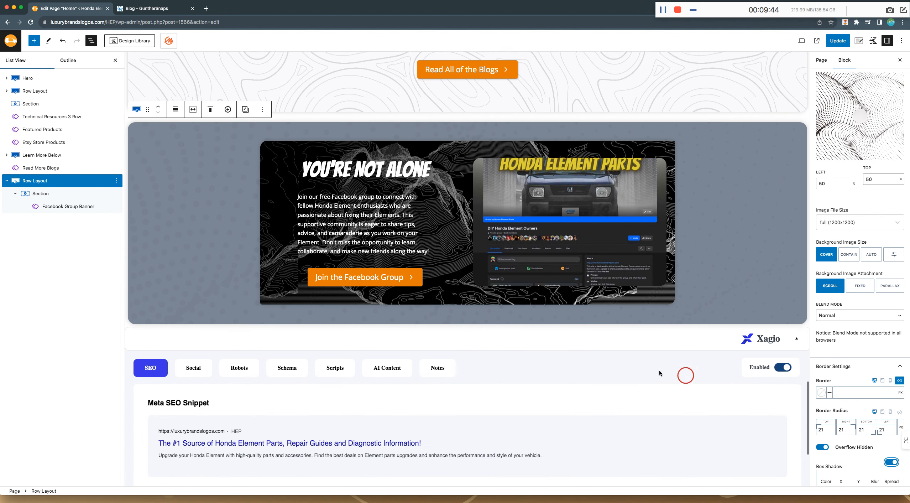
pyautogui.click(839, 40)
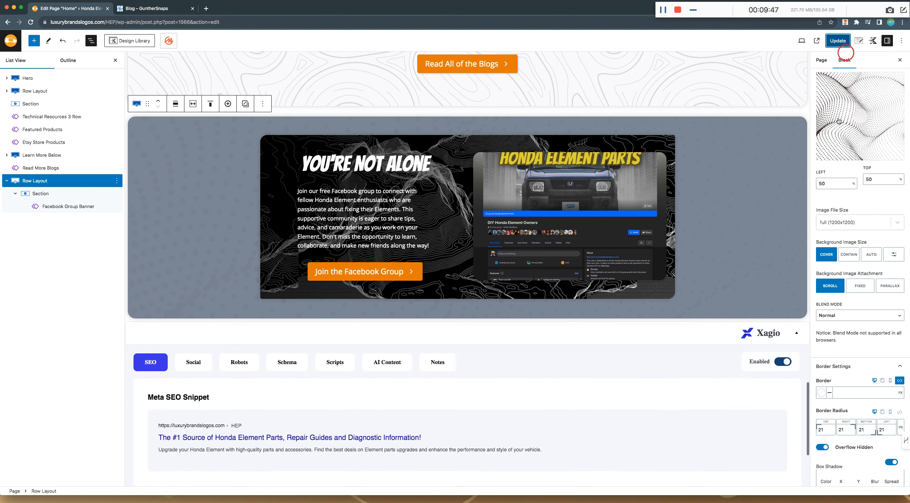
pyautogui.click(804, 168)
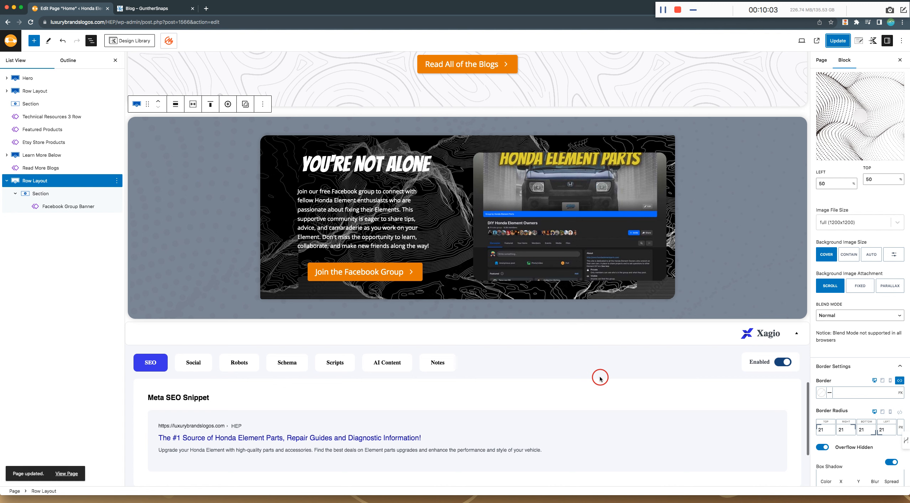
pyautogui.click(79, 469)
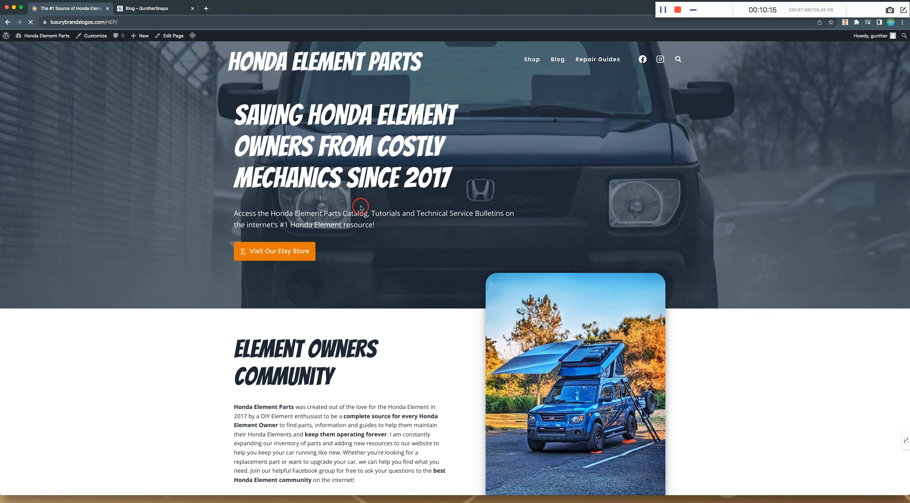
pyautogui.scroll(-20, 361, 207)
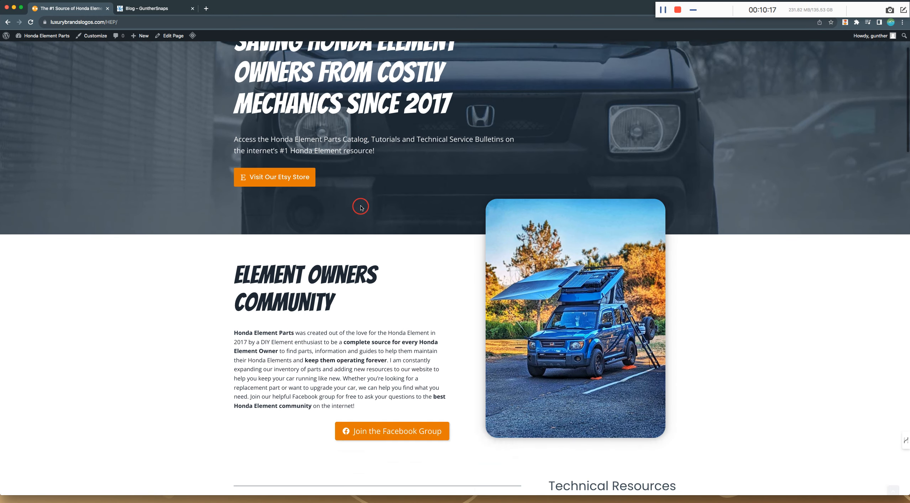
pyautogui.scroll(-15, 361, 207)
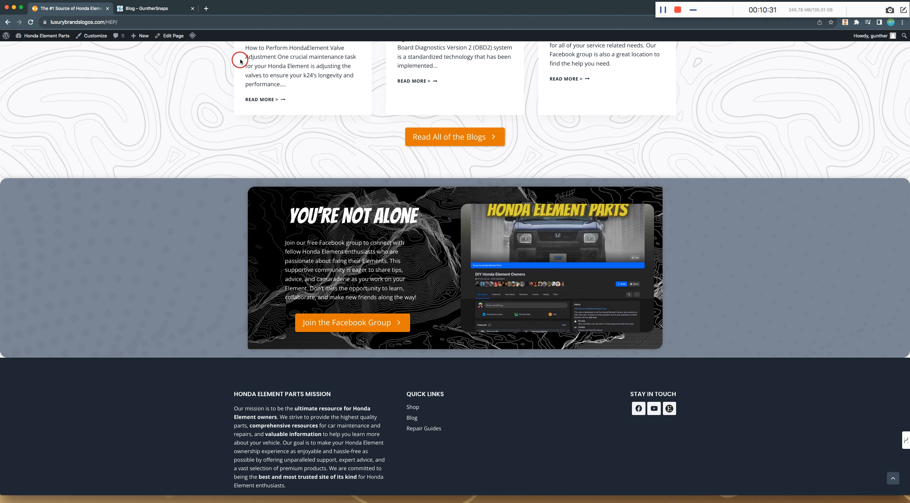
# - Reopen the home page in the block editor, viewing the GuntherSnaps blog tab while it loads, and dismiss the welcome guide
pyautogui.moveTo(13, 39)
pyautogui.click(160, 35)
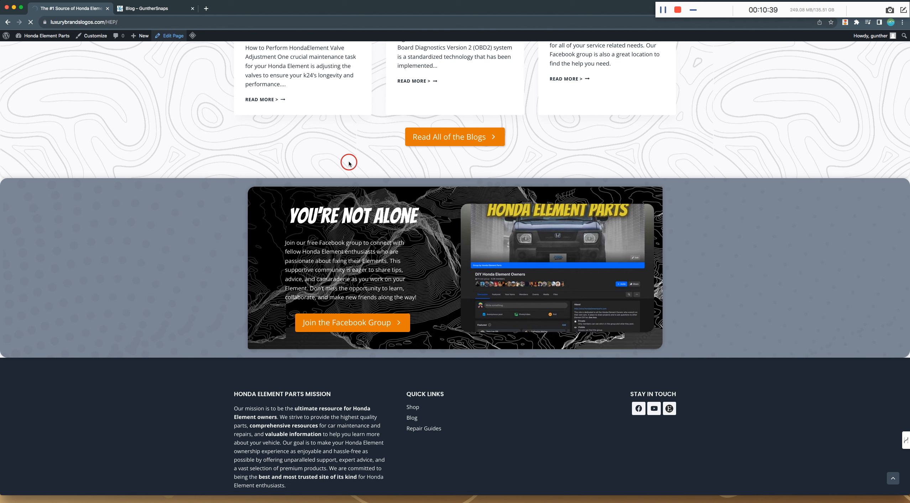
pyautogui.click(167, 9)
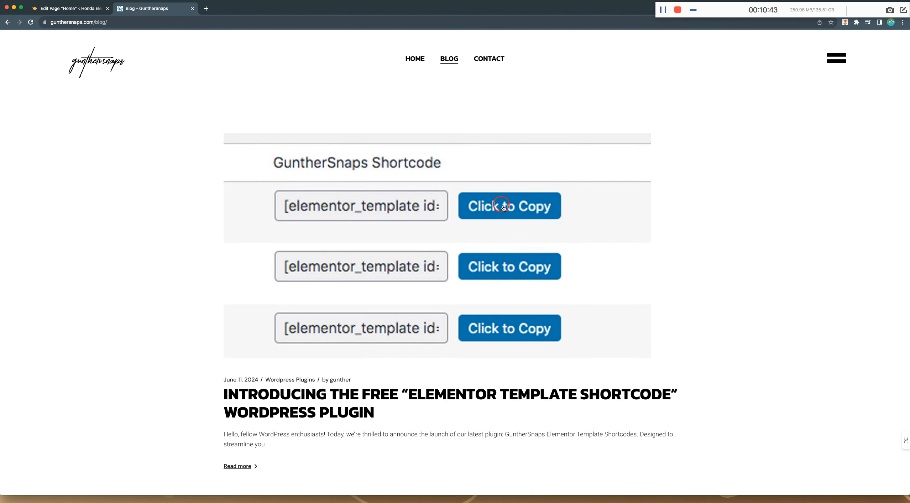
pyautogui.click(82, 8)
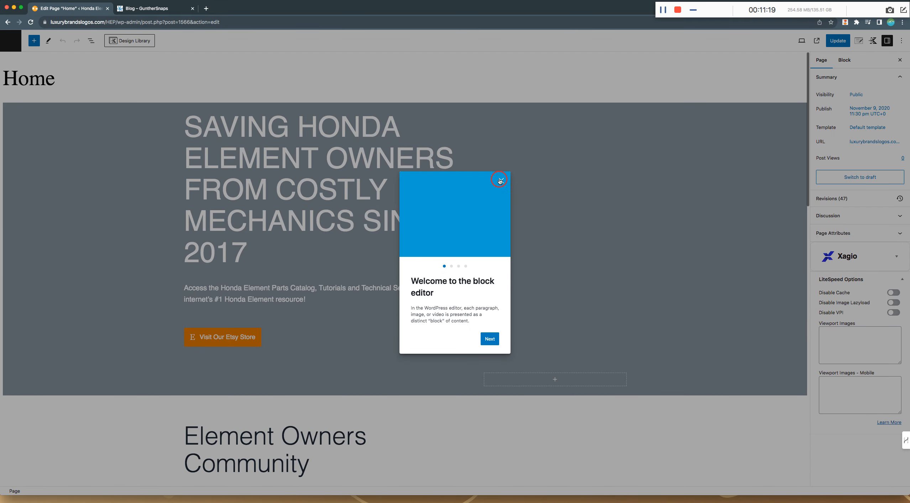
pyautogui.click(500, 181)
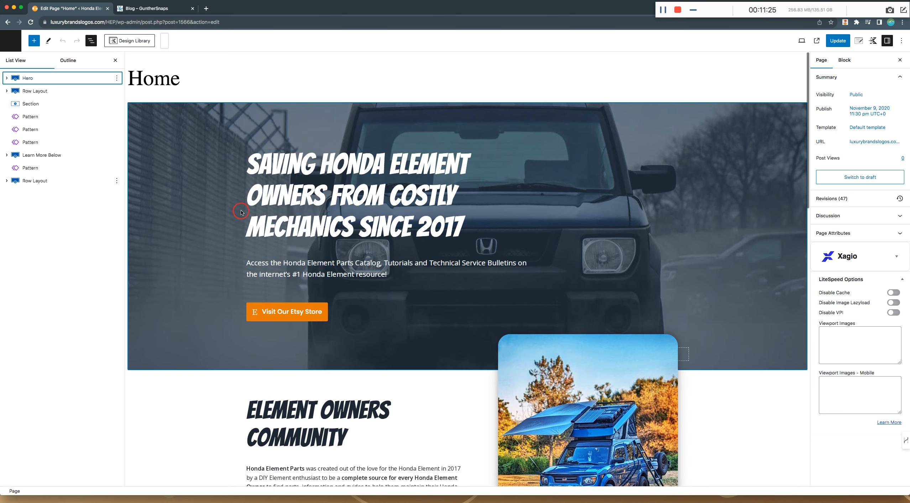
# - Delete the last Row Layout, which contains the Facebook Group Banner, from the home page
pyautogui.scroll(-20, 214, 206)
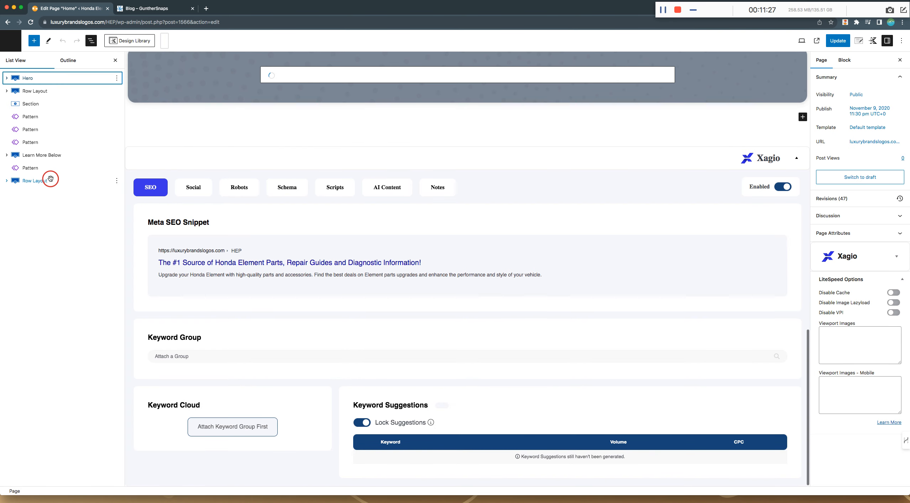
pyautogui.click(50, 179)
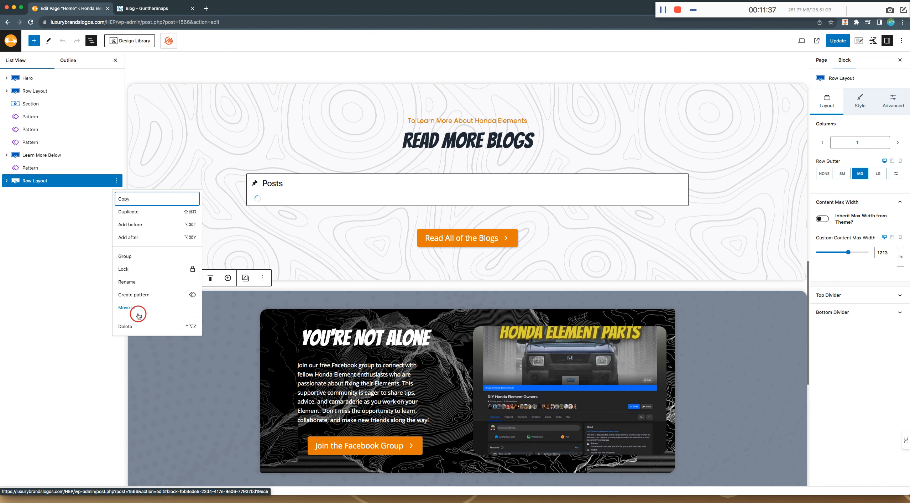
pyautogui.click(138, 327)
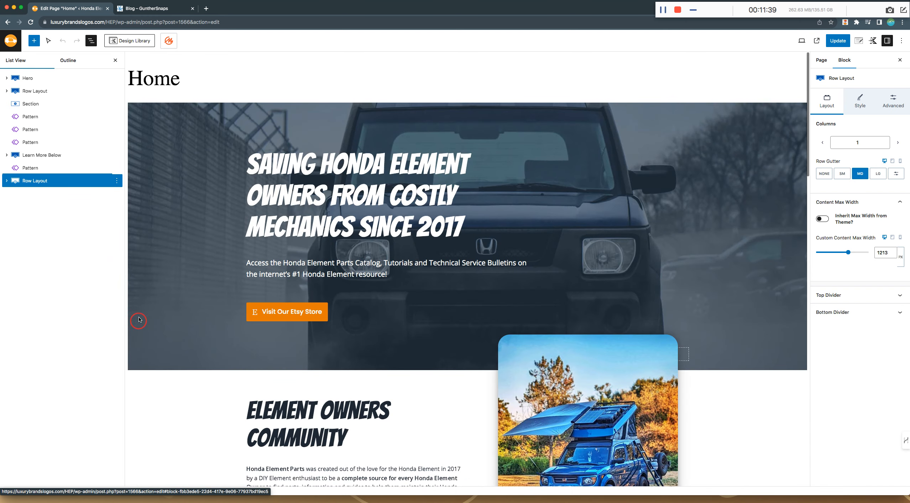
pyautogui.click(139, 228)
pyautogui.scroll(-10, 155, 231)
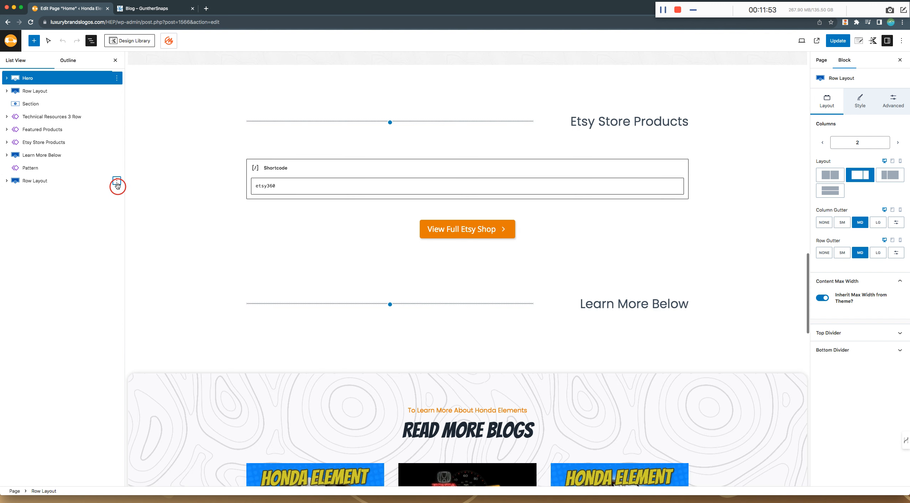
pyautogui.click(117, 182)
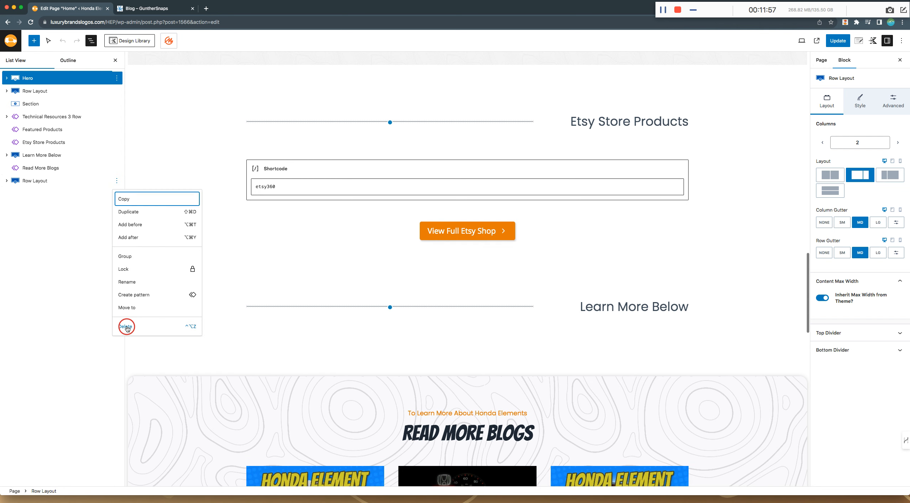
pyautogui.click(127, 328)
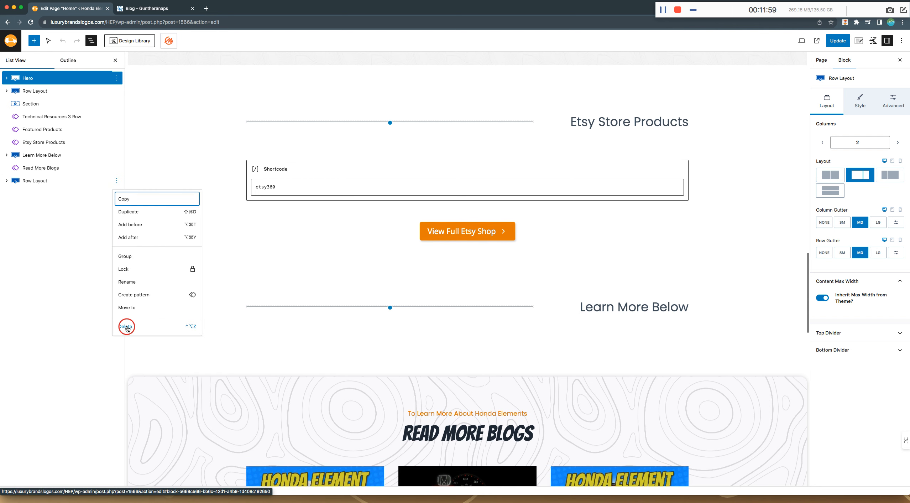
pyautogui.click(126, 327)
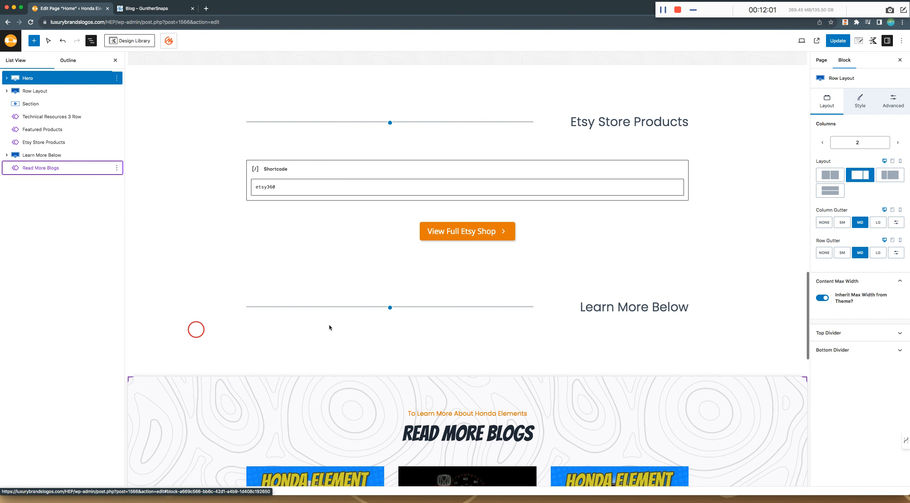
# - Update the home page to save the removal of the Facebook Group Banner row
pyautogui.scroll(-10, 515, 316)
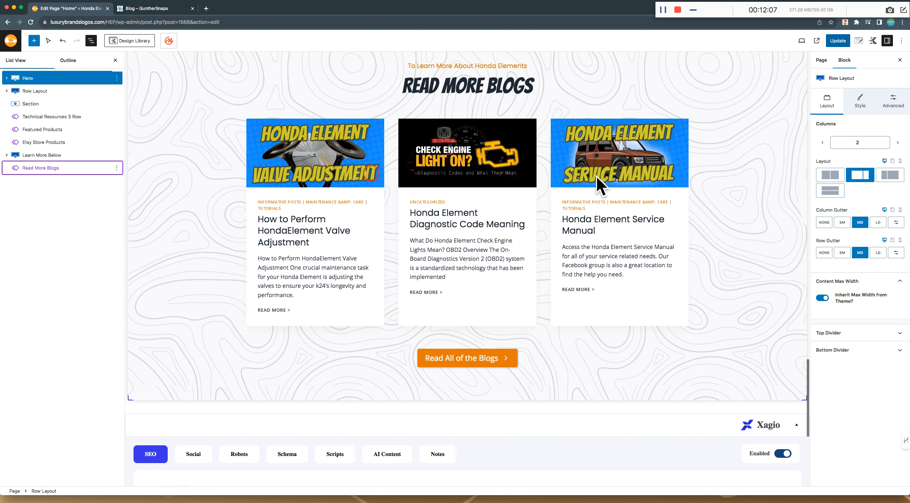
pyautogui.click(838, 41)
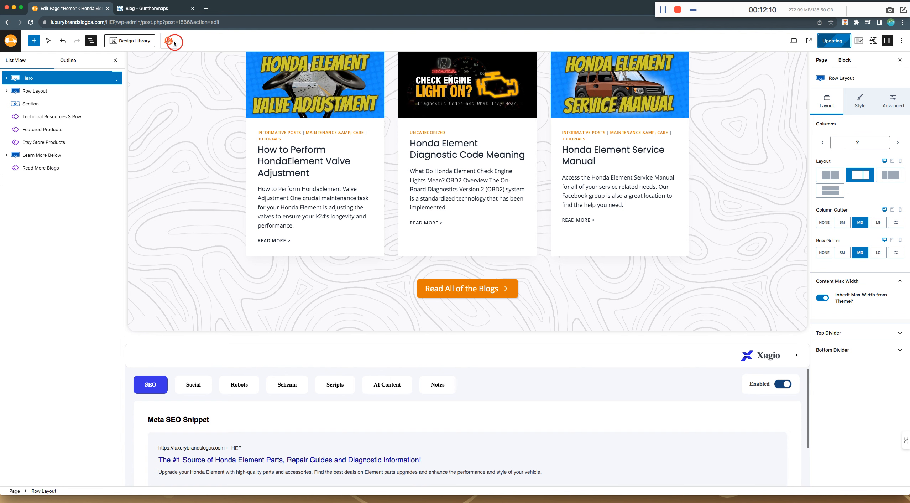
pyautogui.scroll(2, 514, 137)
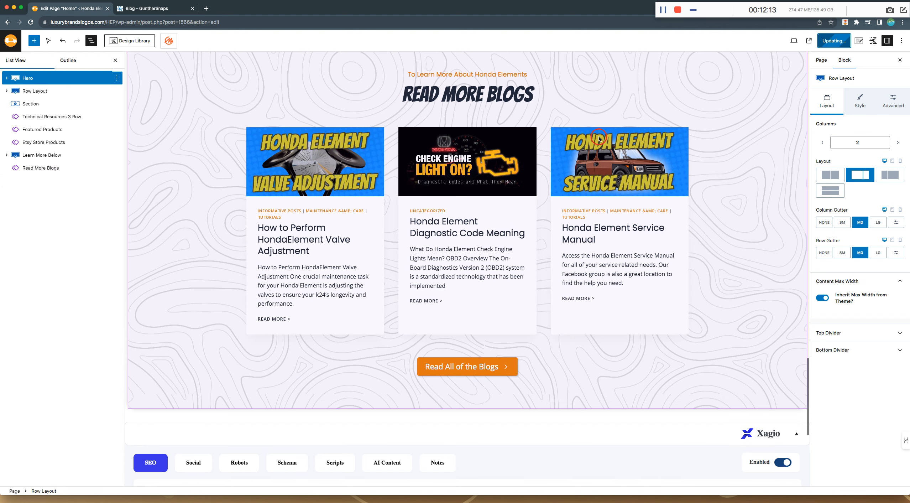